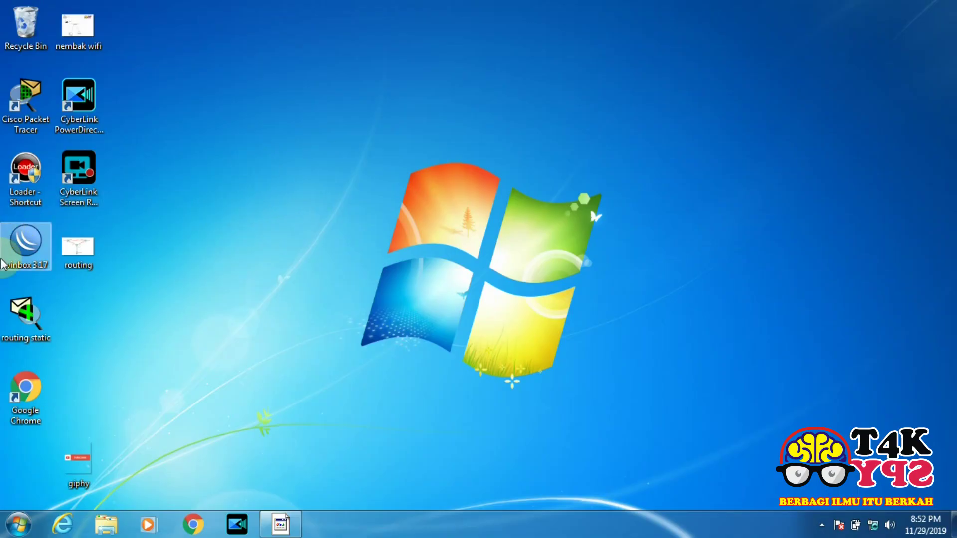
Launch WinBox, refresh Neighbors and connect to the discovered MikroTik router
{"action": "double_click", "coordinate": [24, 248]}
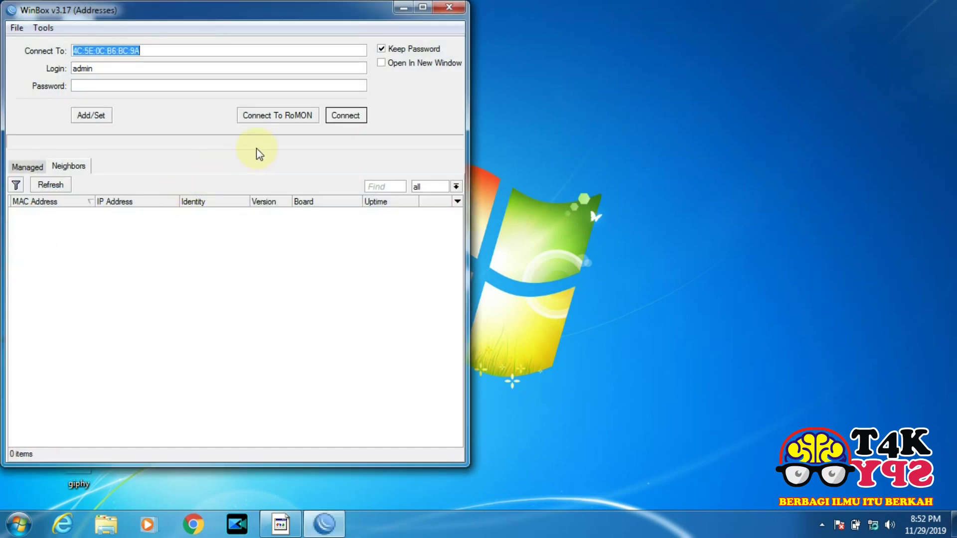
{"action": "left_click", "coordinate": [51, 188]}
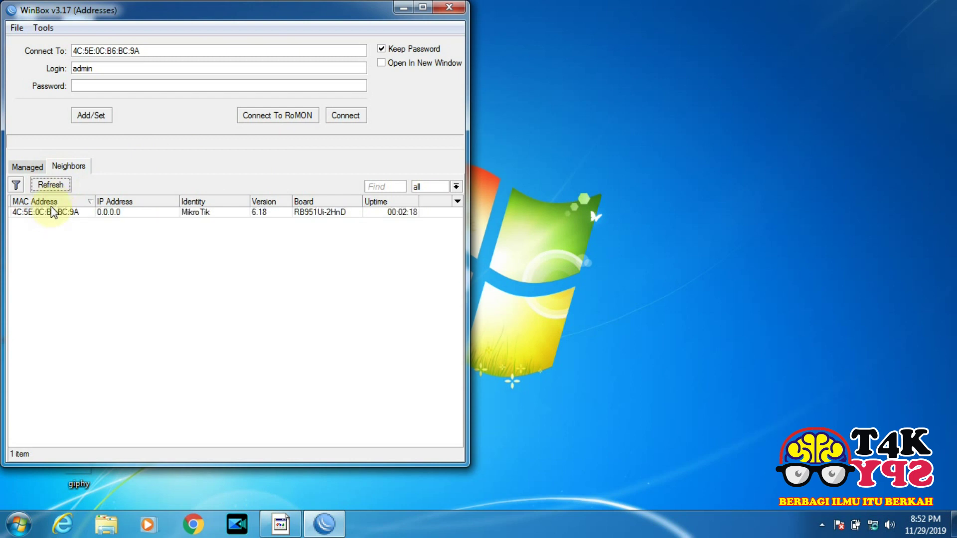
{"action": "left_click", "coordinate": [53, 212]}
{"action": "left_click", "coordinate": [354, 117]}
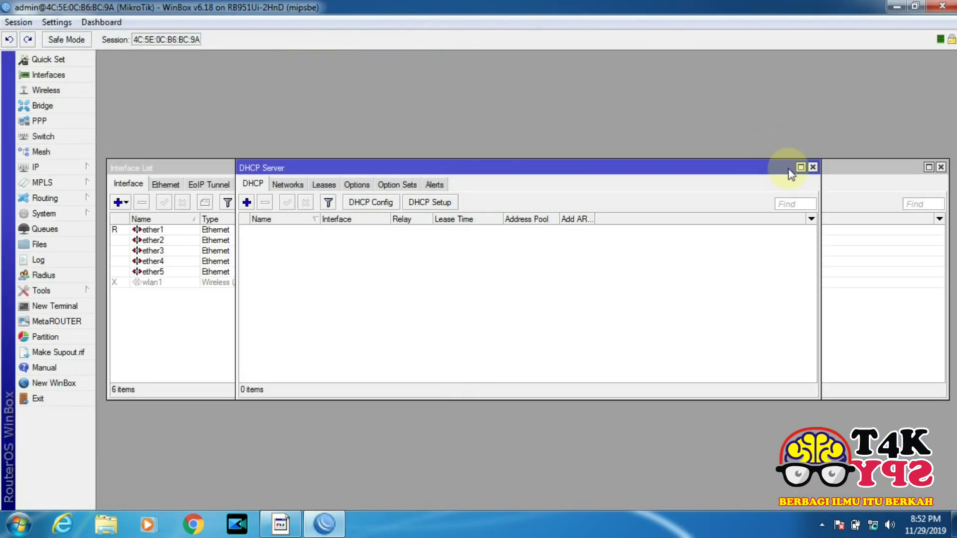
Close the leftover DHCP Server, Address List, Firewall, DHCP Client, Interface List and Wireless Tables windows
{"action": "left_click", "coordinate": [813, 167]}
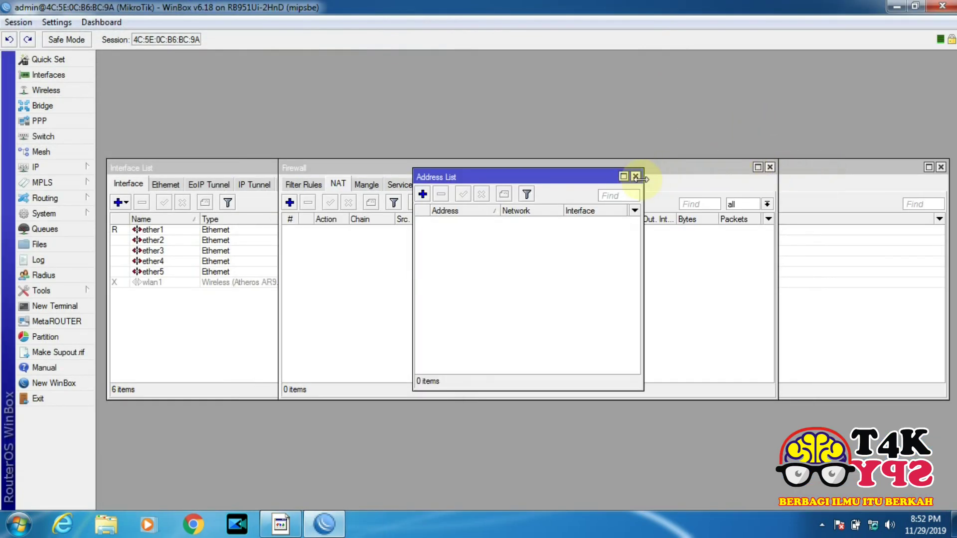
{"action": "left_click", "coordinate": [635, 176]}
{"action": "left_click", "coordinate": [773, 167]}
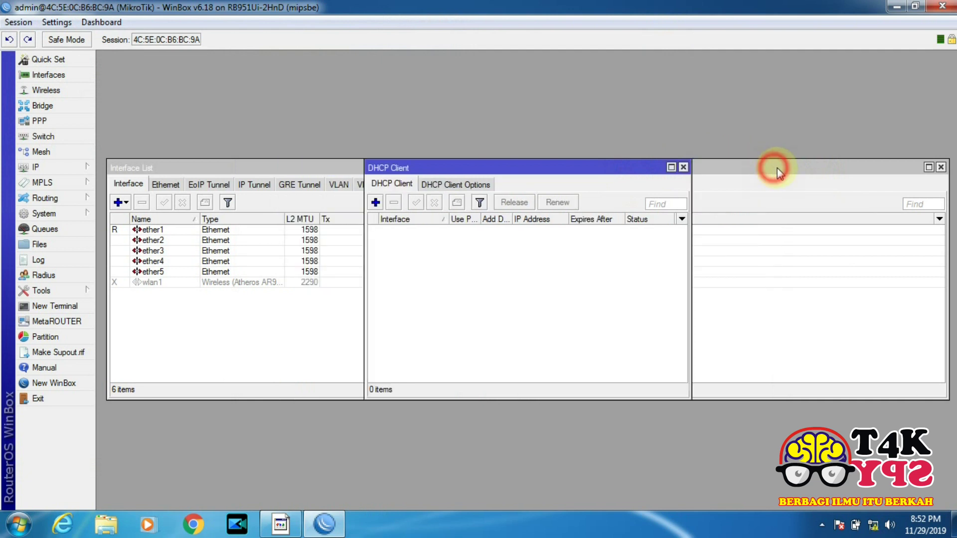
{"action": "left_click", "coordinate": [683, 167]}
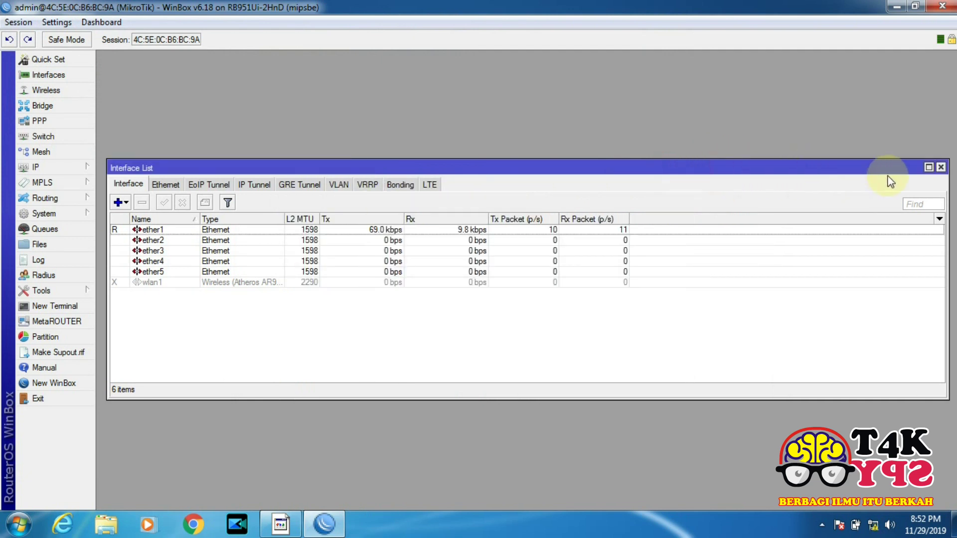
{"action": "left_click", "coordinate": [940, 168]}
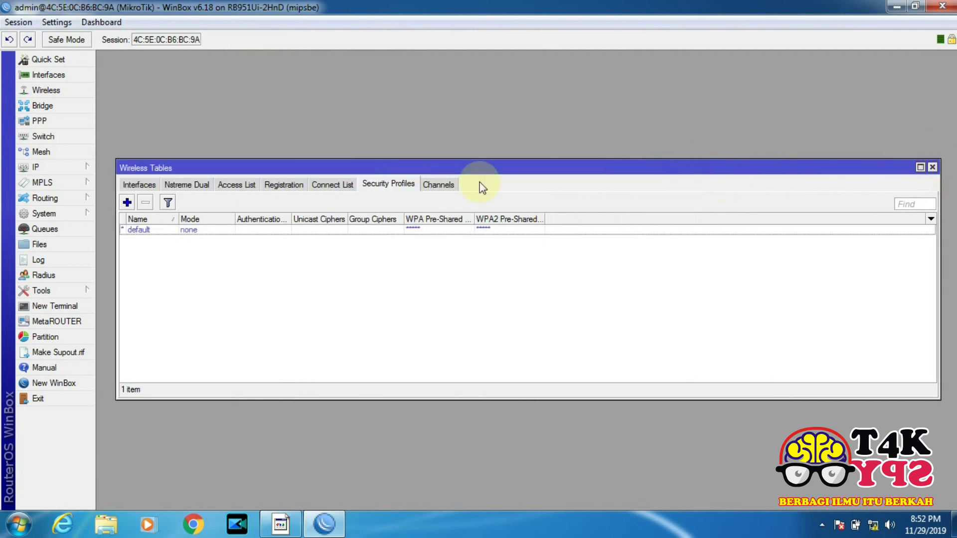
{"action": "left_click", "coordinate": [932, 168]}
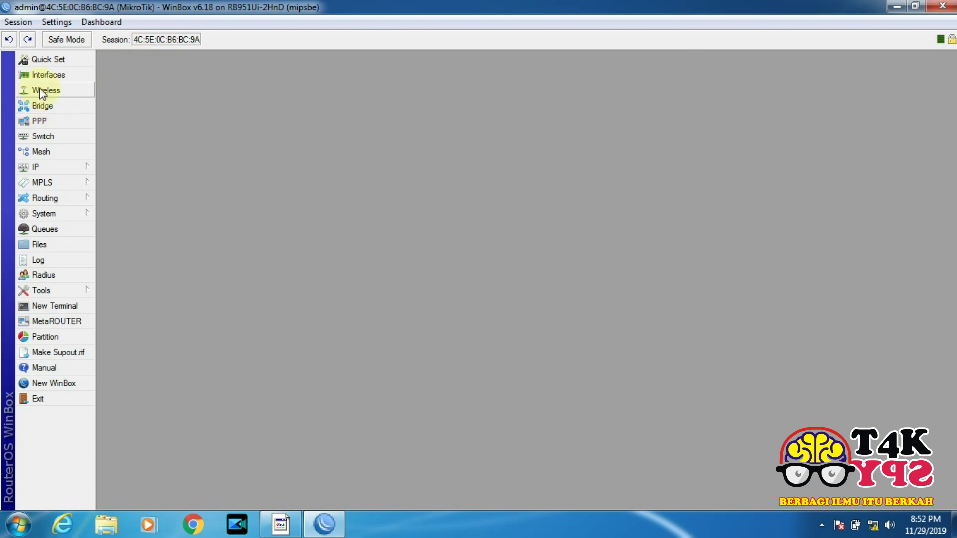
Enable the disabled wlan1 interface in the Interfaces list
{"action": "left_click", "coordinate": [46, 75]}
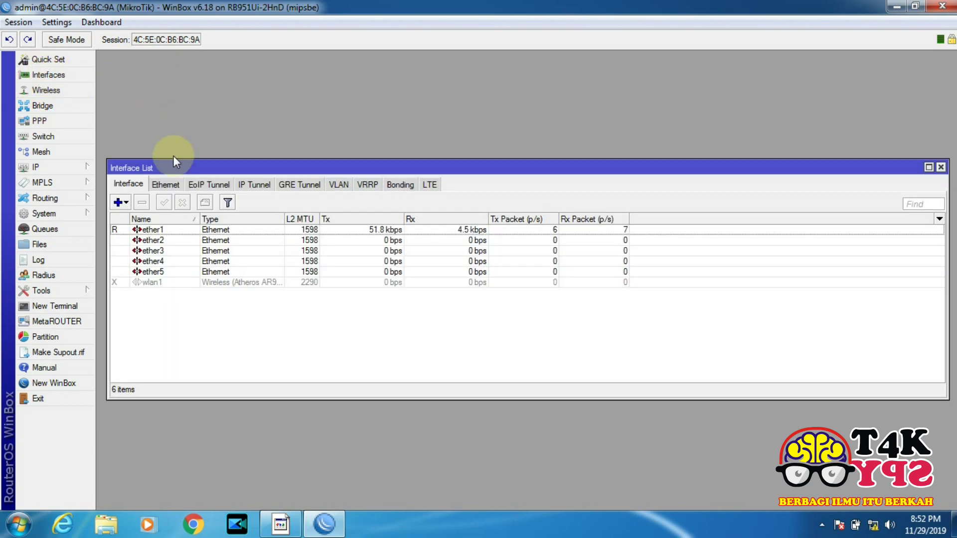
{"action": "left_click", "coordinate": [168, 283]}
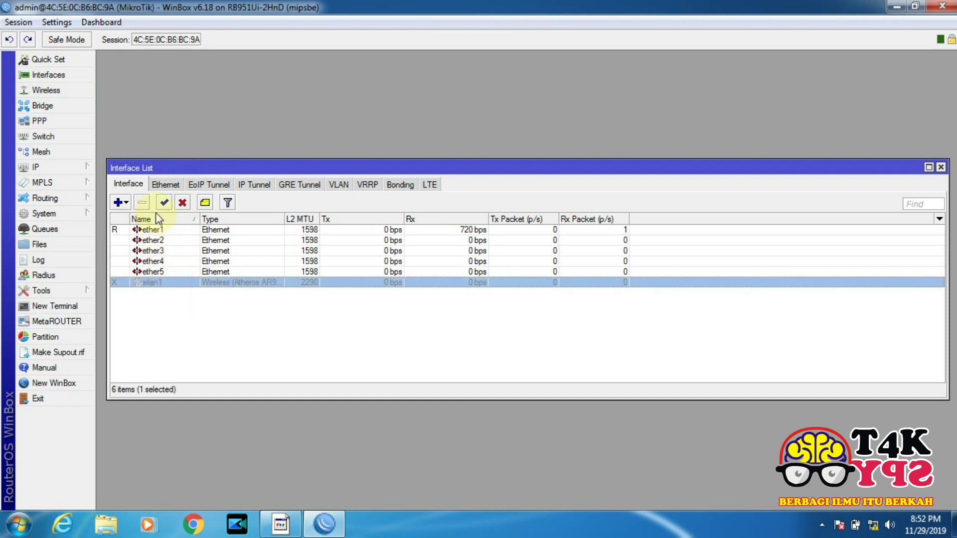
{"action": "left_click", "coordinate": [164, 203]}
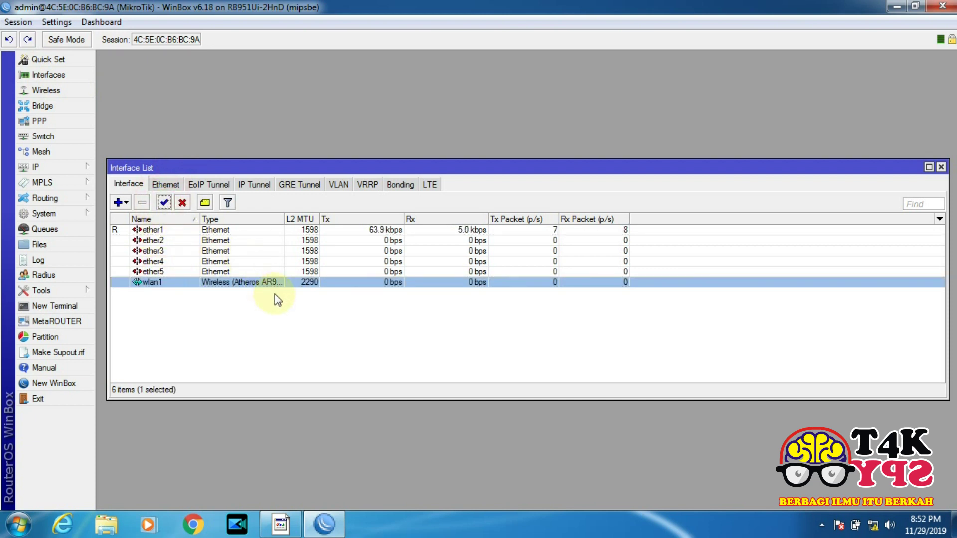
Set wlan1's Mode to station and Band to 2GHz-B/G/N
{"action": "double_click", "coordinate": [173, 286]}
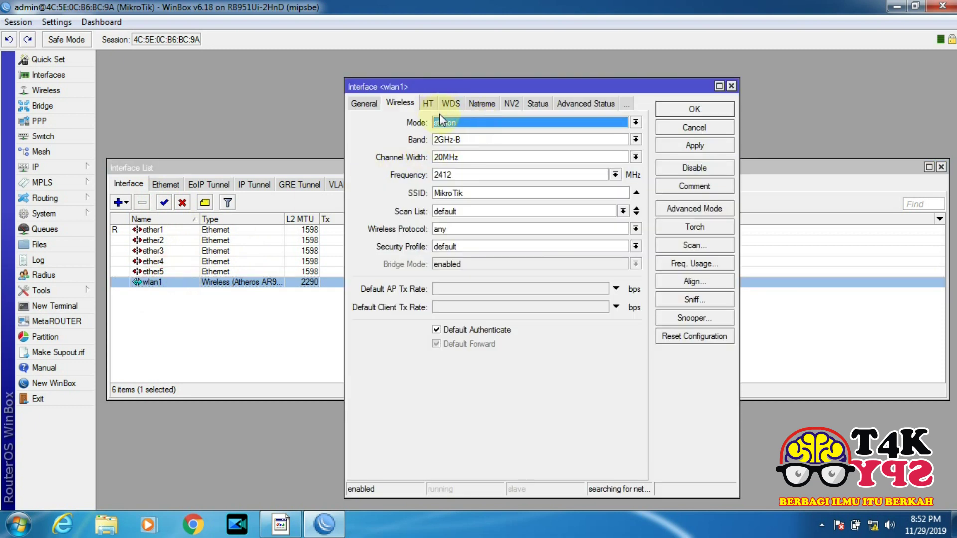
{"action": "left_click", "coordinate": [454, 123]}
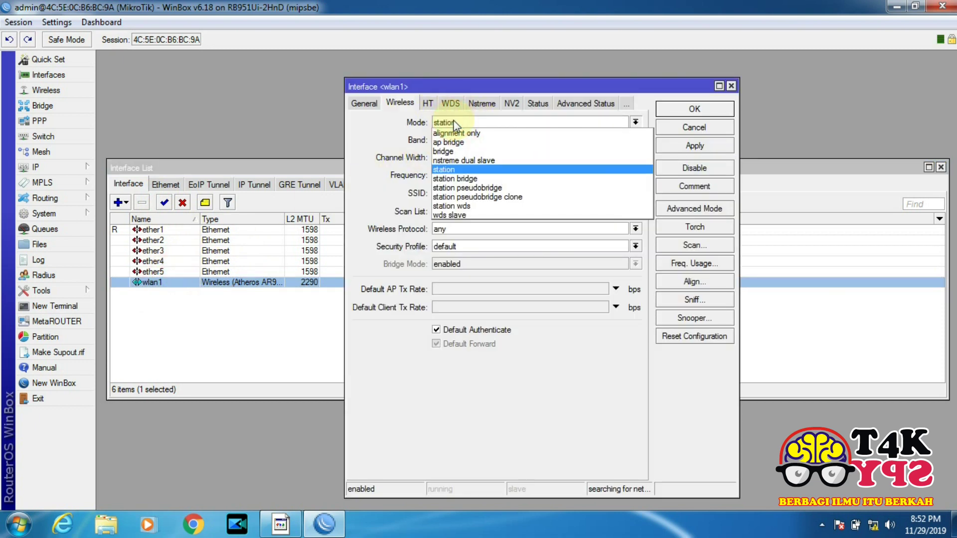
{"action": "left_click", "coordinate": [455, 123]}
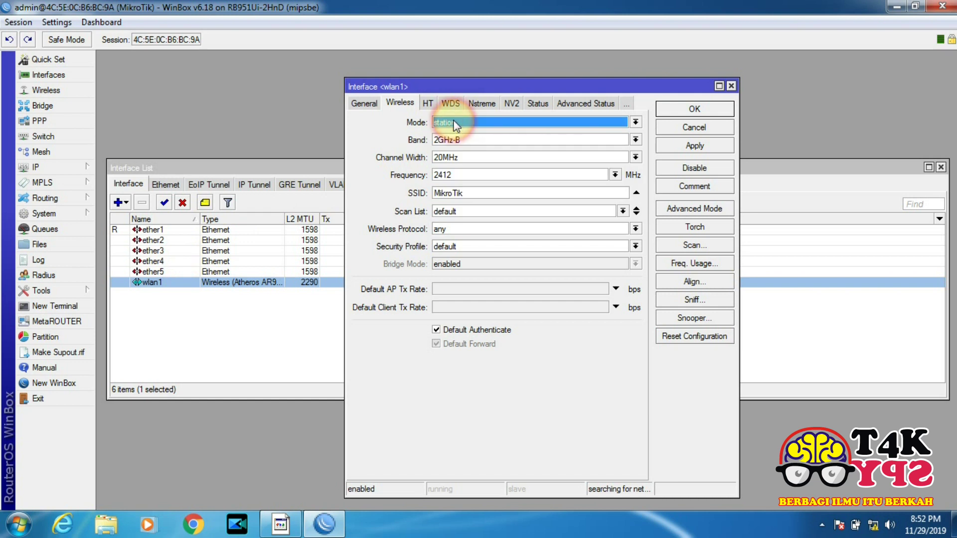
{"action": "left_click", "coordinate": [461, 141]}
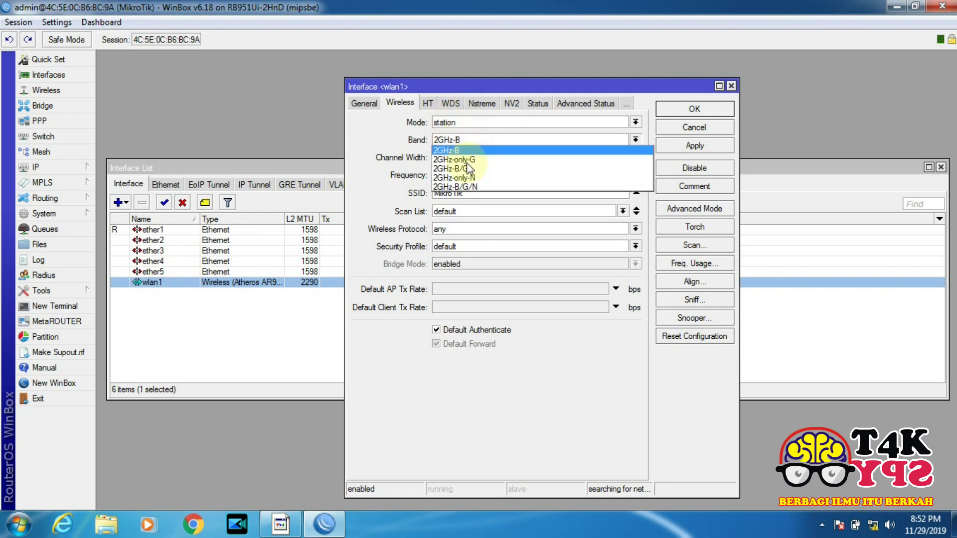
{"action": "left_click", "coordinate": [475, 189]}
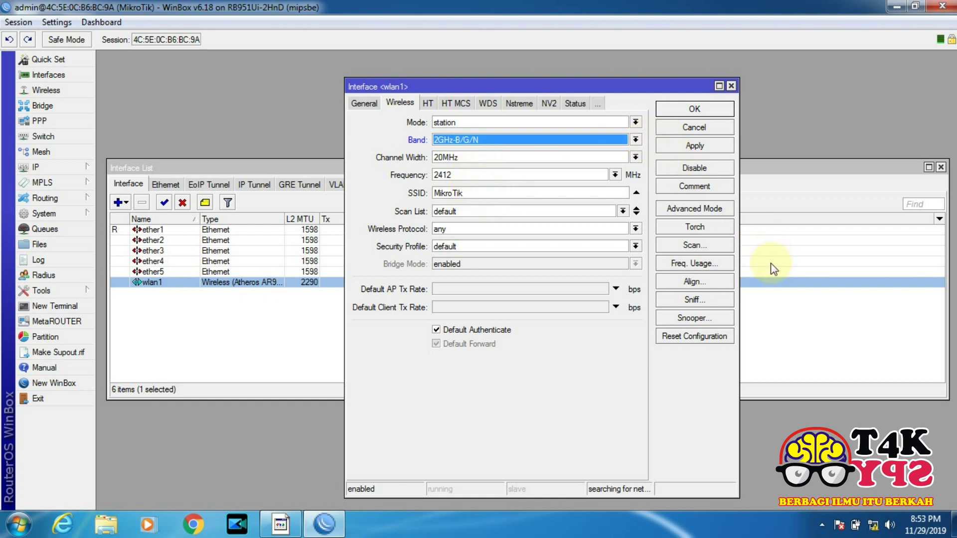
Scan, select the OtakSPY access point on 2437 MHz, connect wlan1, then apply and save
{"action": "left_click", "coordinate": [700, 246]}
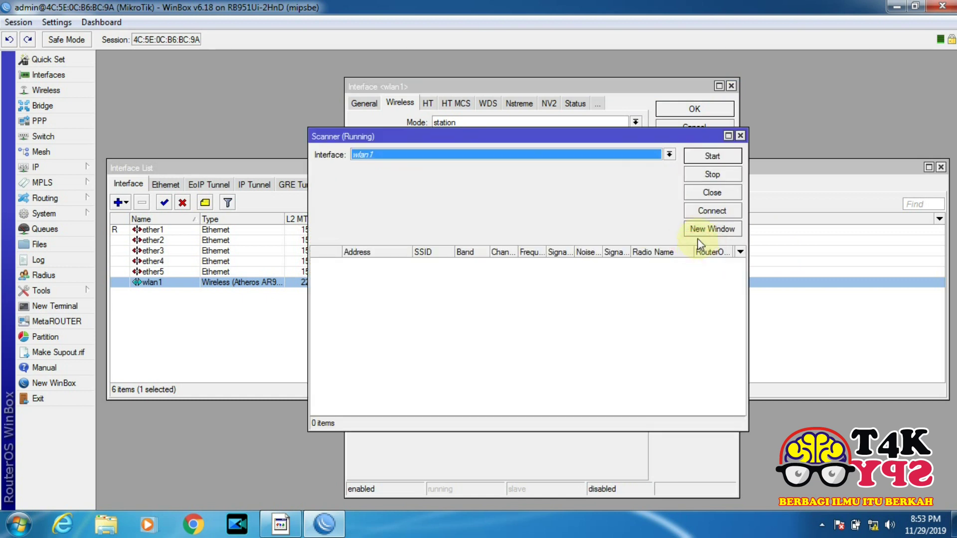
{"action": "left_click", "coordinate": [708, 156]}
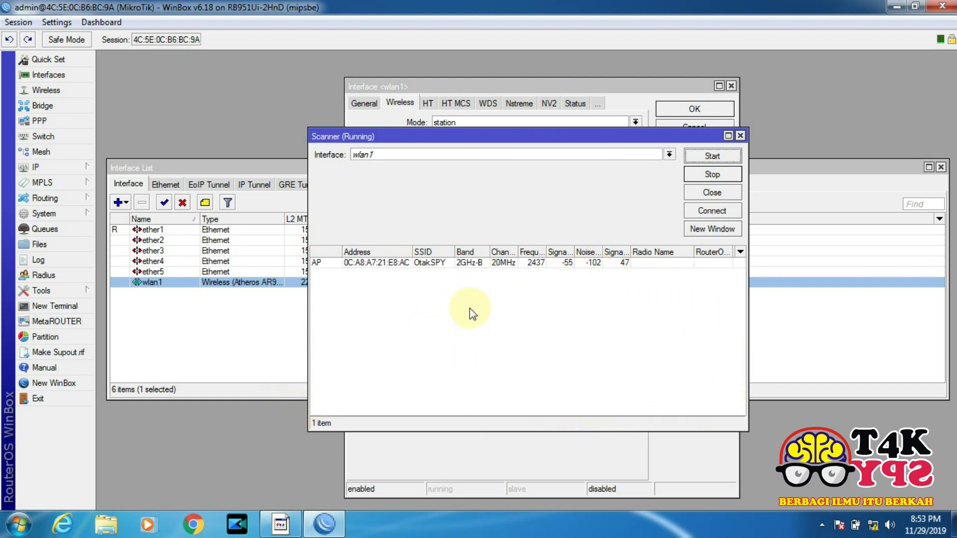
{"action": "left_click", "coordinate": [442, 265]}
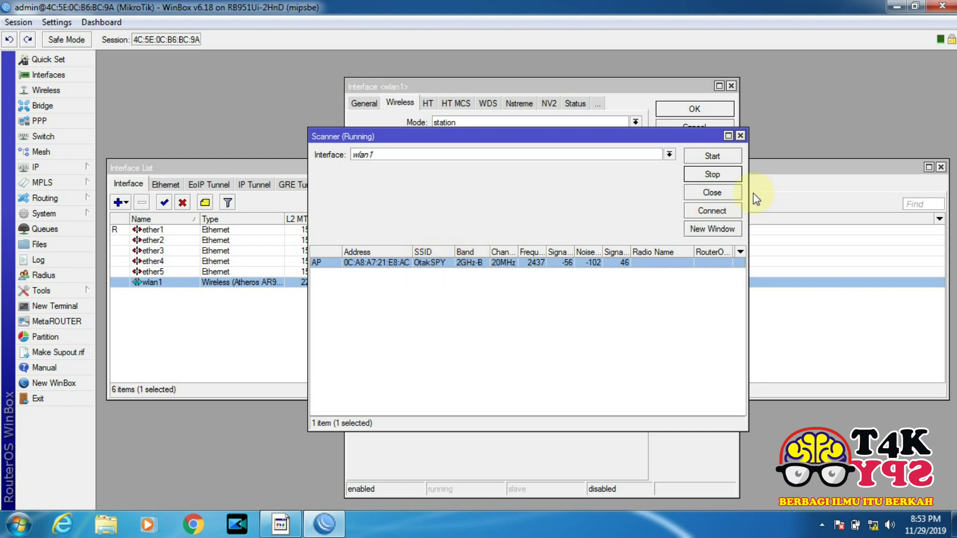
{"action": "left_click", "coordinate": [715, 210]}
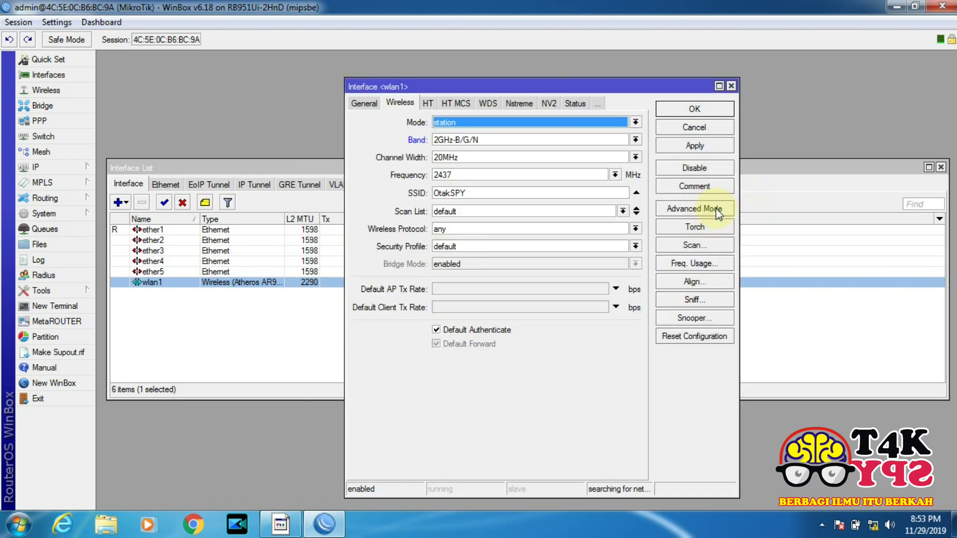
{"action": "left_click", "coordinate": [693, 146]}
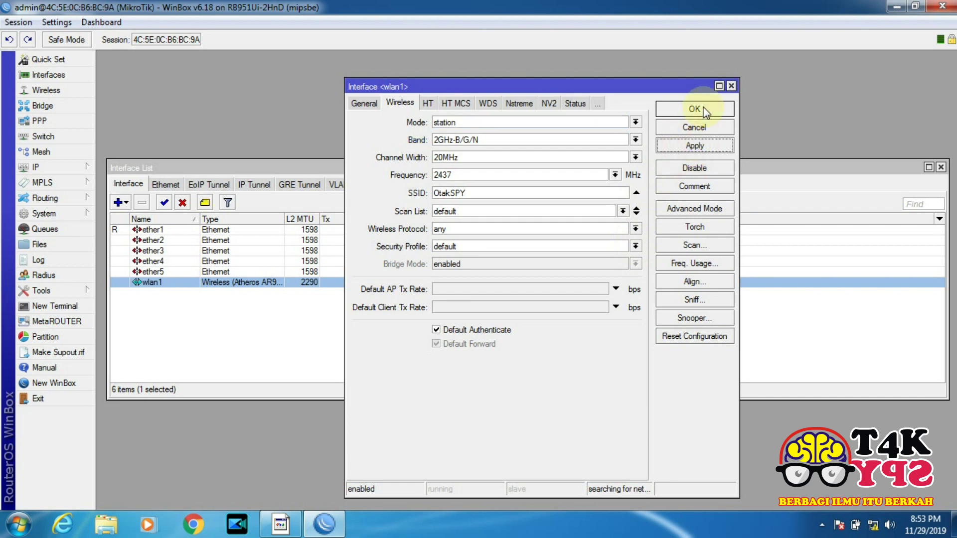
{"action": "left_click", "coordinate": [695, 108]}
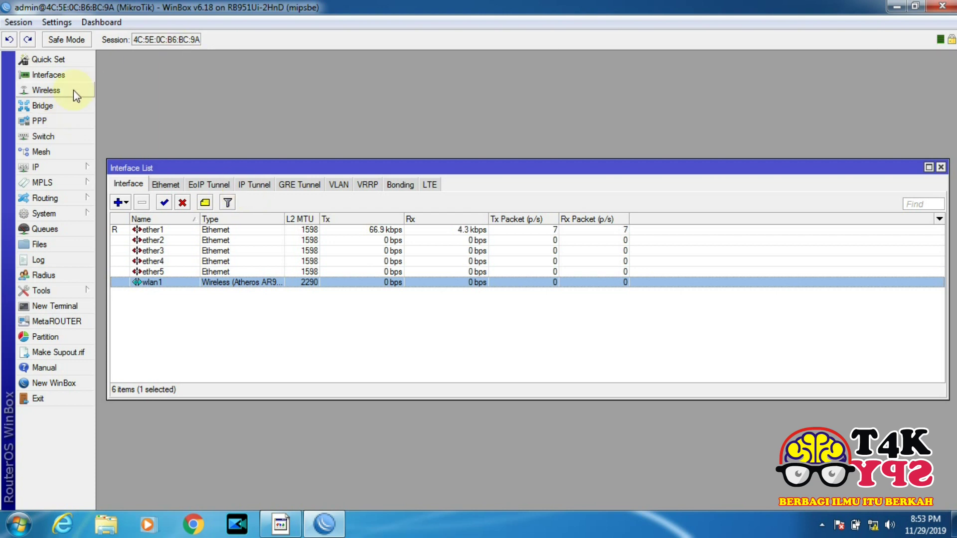
Open the default profile under Wireless Security Profiles
{"action": "left_click", "coordinate": [59, 91]}
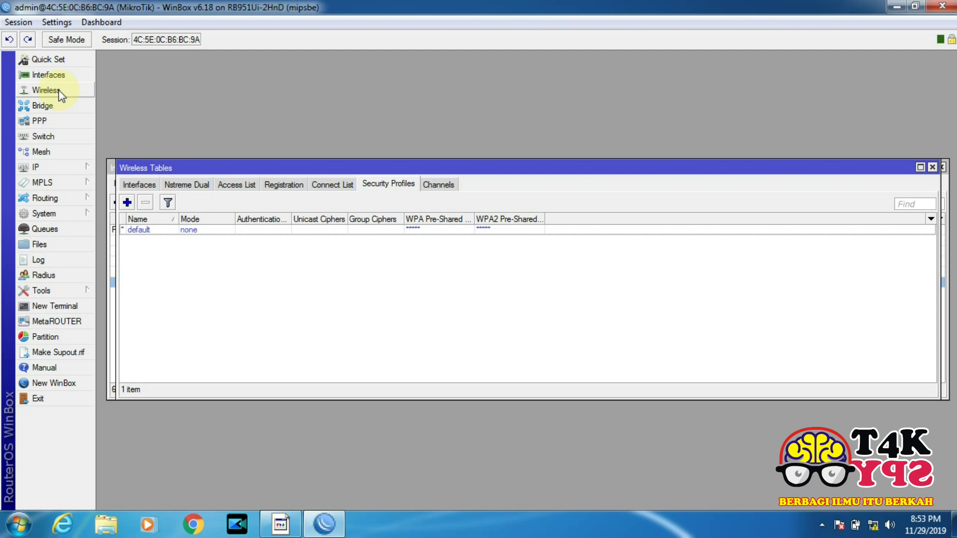
{"action": "left_click", "coordinate": [194, 231]}
{"action": "double_click", "coordinate": [194, 232]}
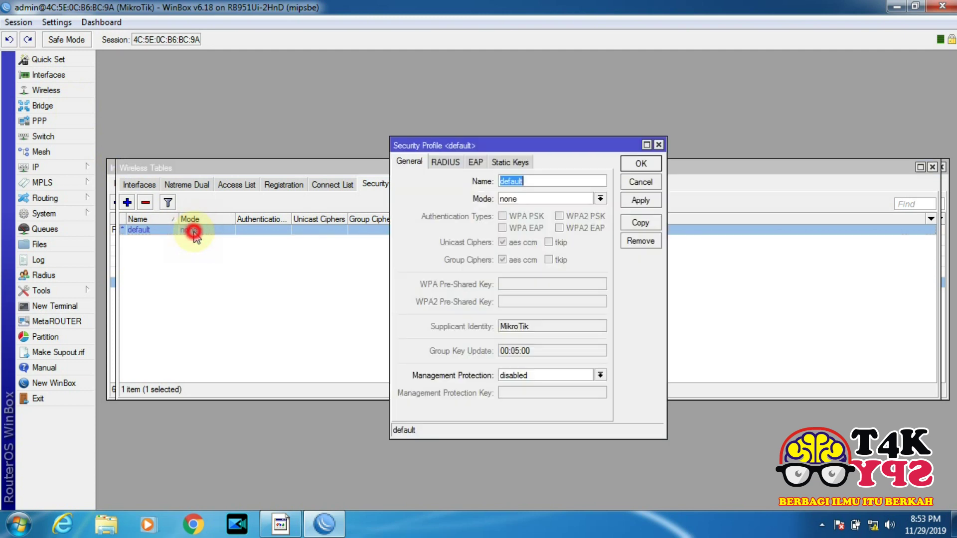
{"action": "left_click", "coordinate": [658, 144]}
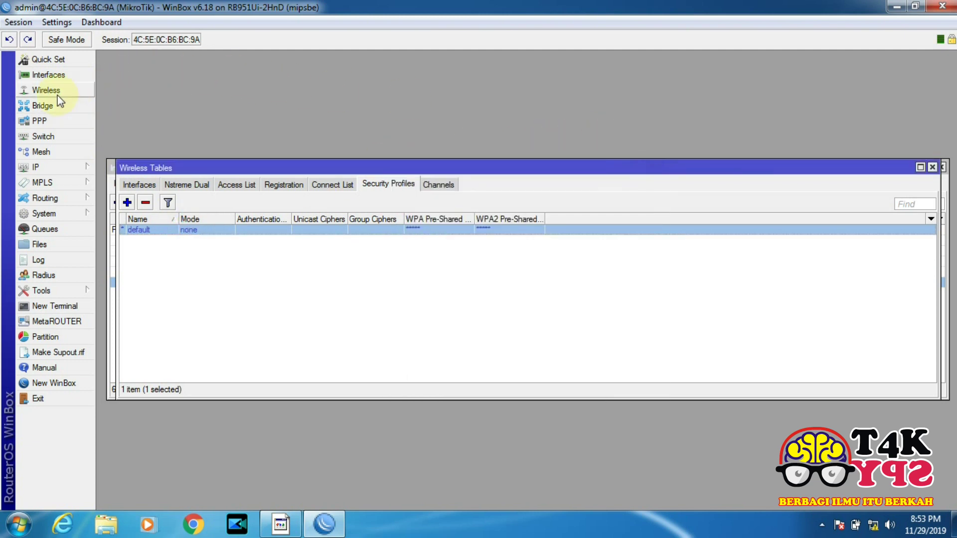
{"action": "left_click", "coordinate": [398, 184]}
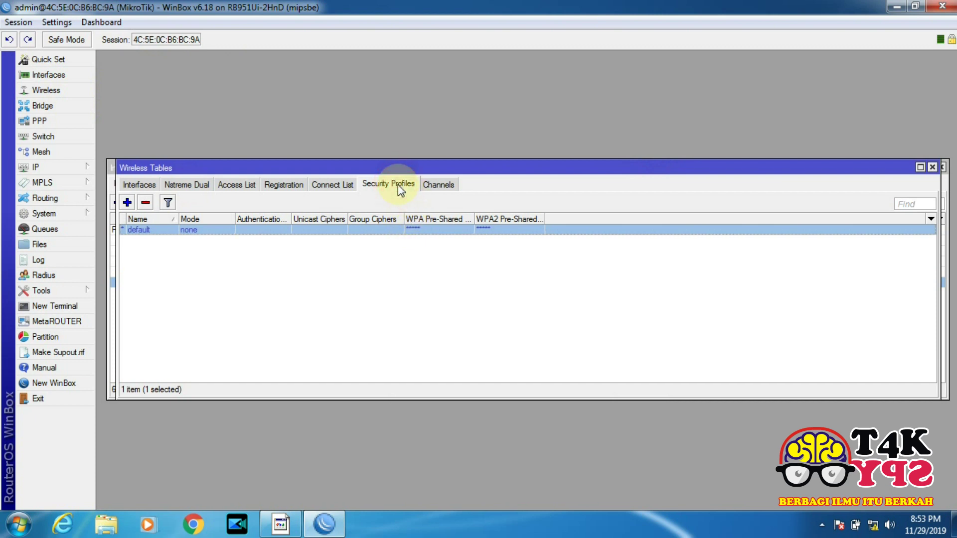
{"action": "double_click", "coordinate": [190, 230]}
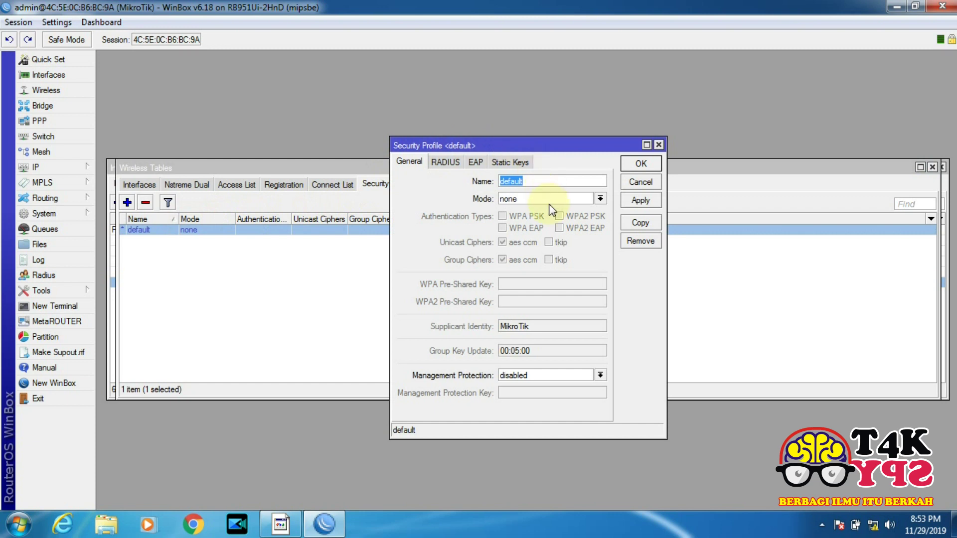
Set the default profile to dynamic keys with WPA2 PSK, enter the pre-shared key, and save
{"action": "left_click", "coordinate": [601, 199]}
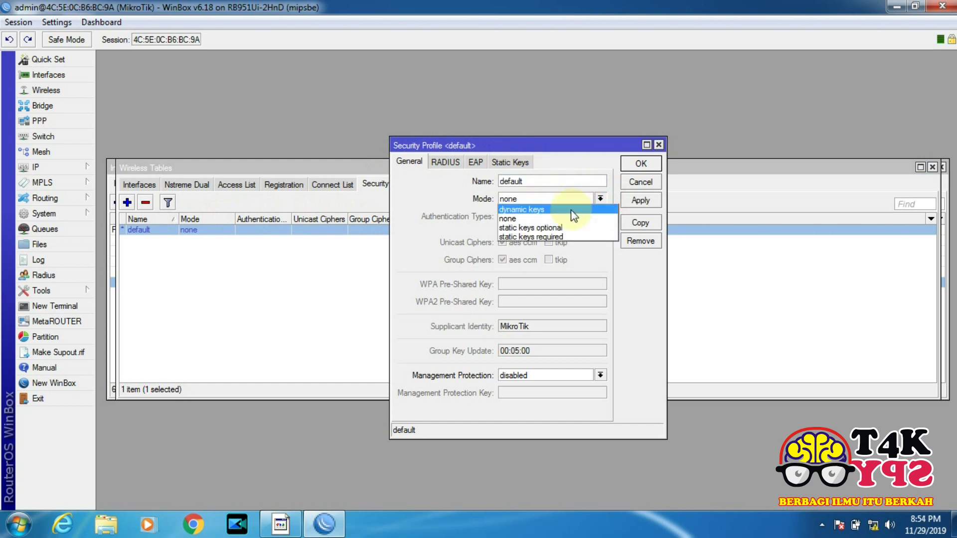
{"action": "left_click", "coordinate": [571, 210]}
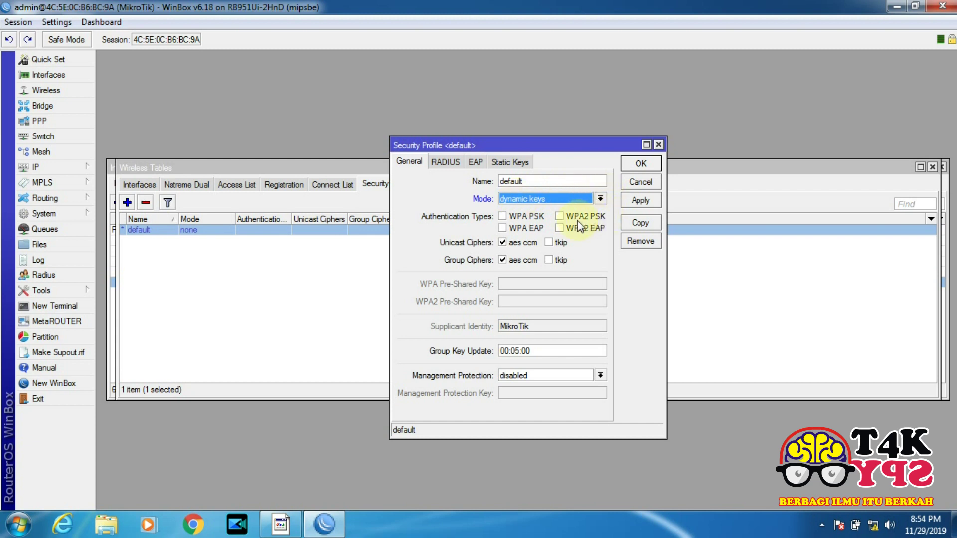
{"action": "left_click", "coordinate": [565, 218]}
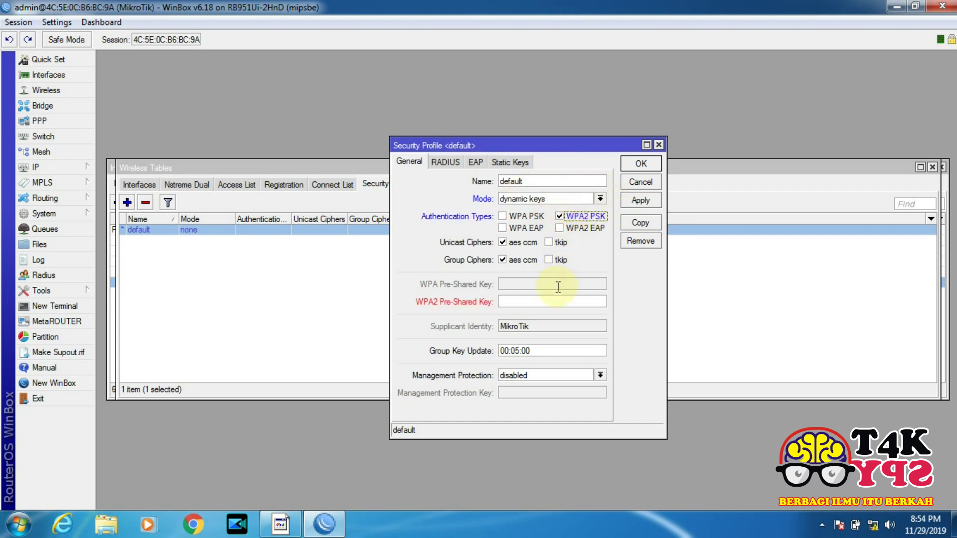
{"action": "left_click", "coordinate": [554, 300]}
{"action": "type", "text": "123456789"}
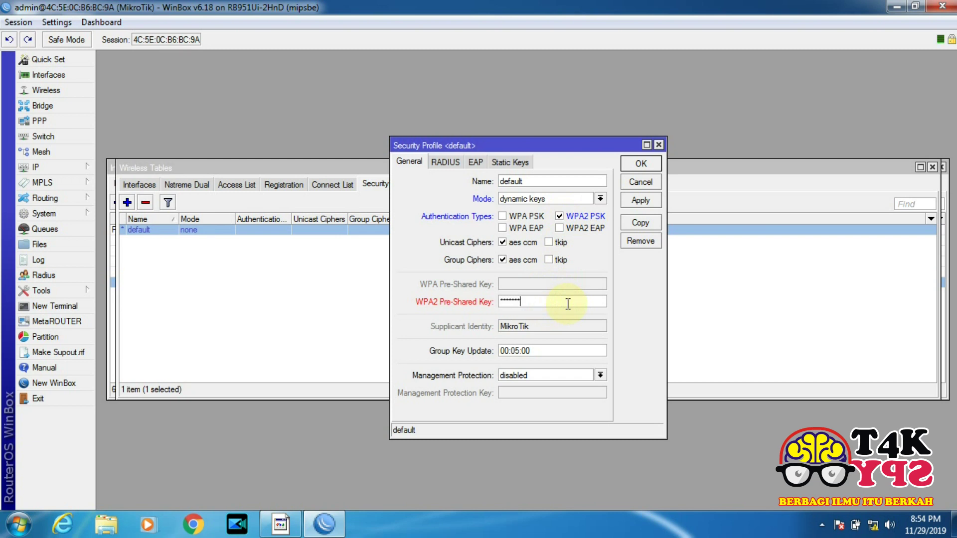
{"action": "left_click", "coordinate": [640, 200]}
{"action": "left_click", "coordinate": [644, 163]}
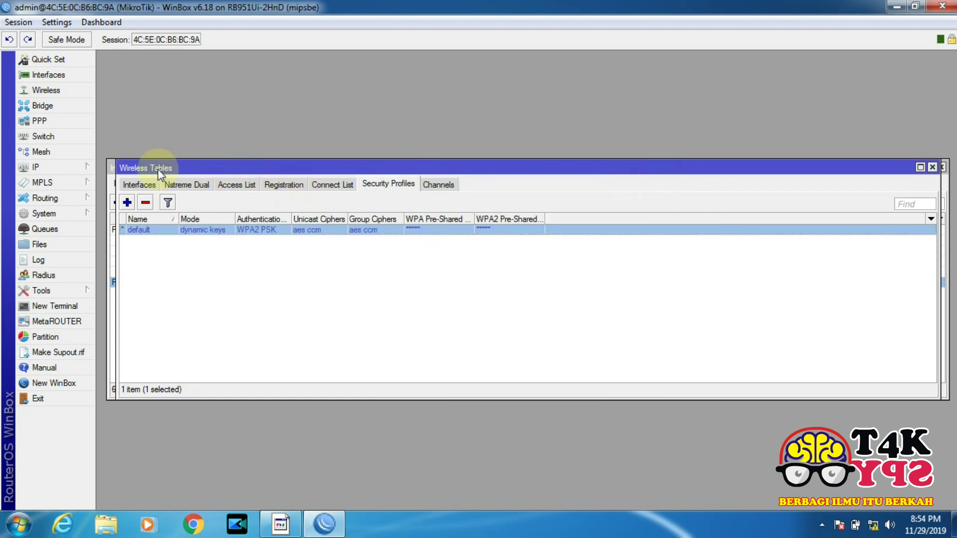
Begin a new IP address 192.168.1.4 under IP > Addresses, then show the Interface List
{"action": "left_click", "coordinate": [68, 171]}
{"action": "left_click", "coordinate": [125, 177]}
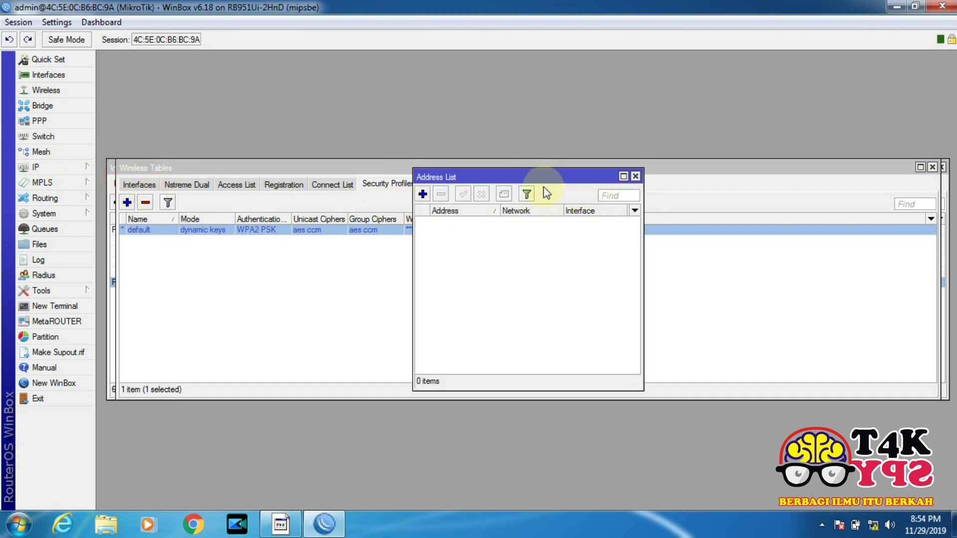
{"action": "left_click", "coordinate": [423, 194]}
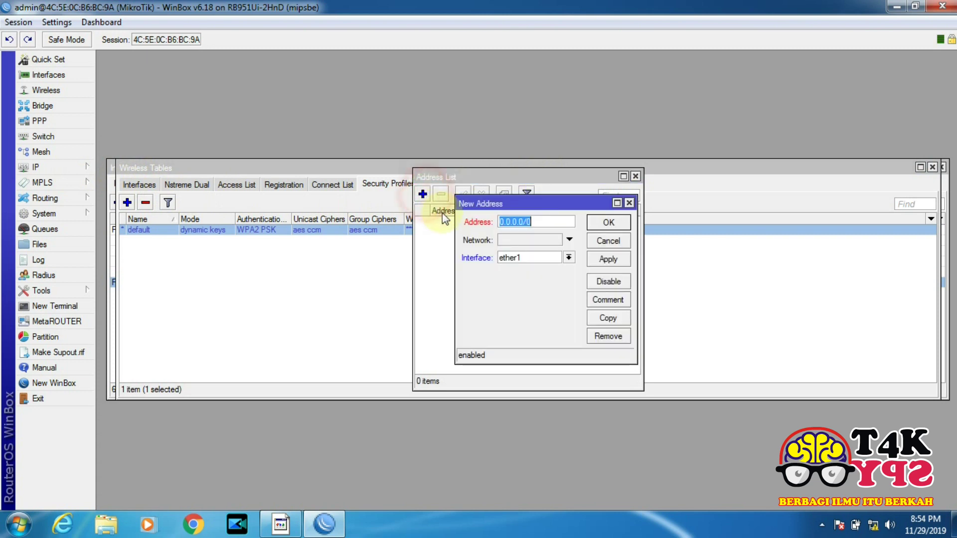
{"action": "type", "text": "192.1"}
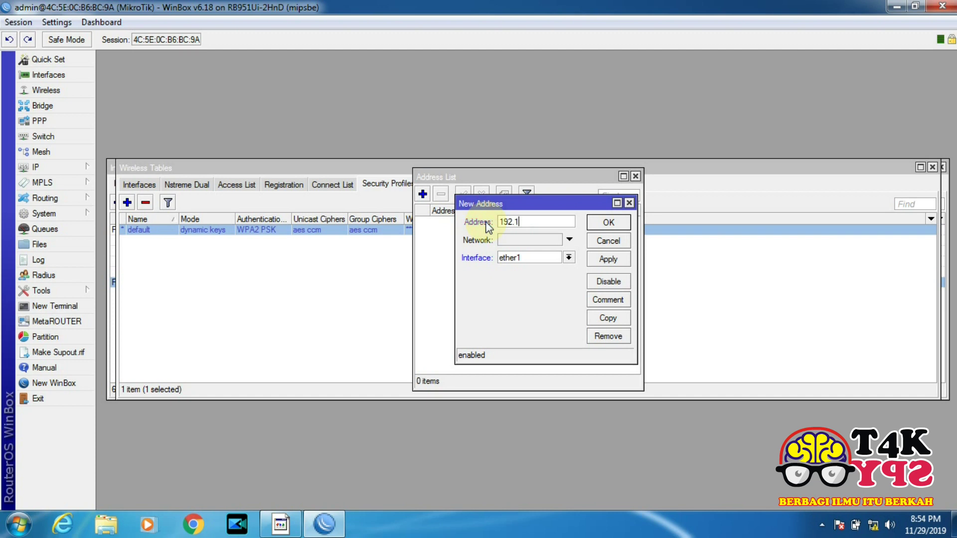
{"action": "type", "text": "68.1.4/24"}
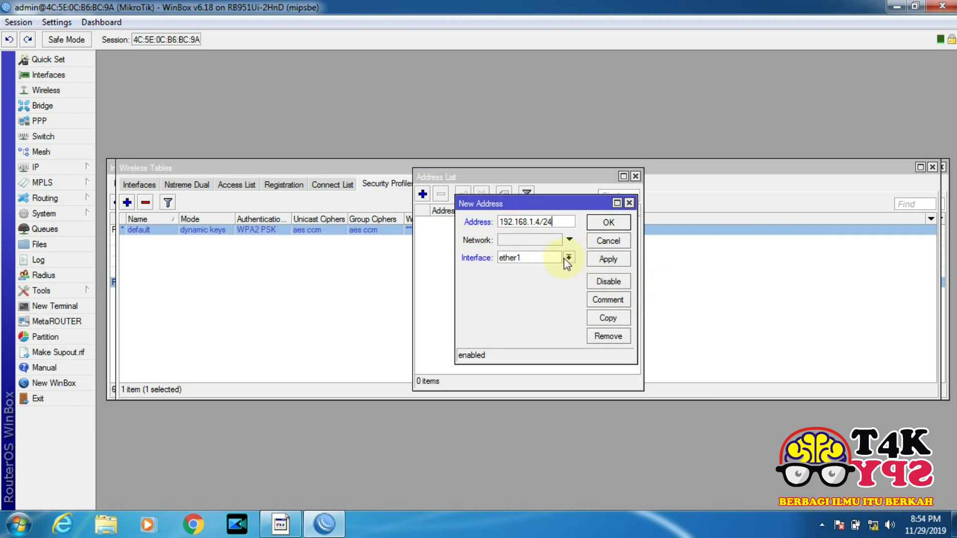
{"action": "left_click", "coordinate": [36, 77]}
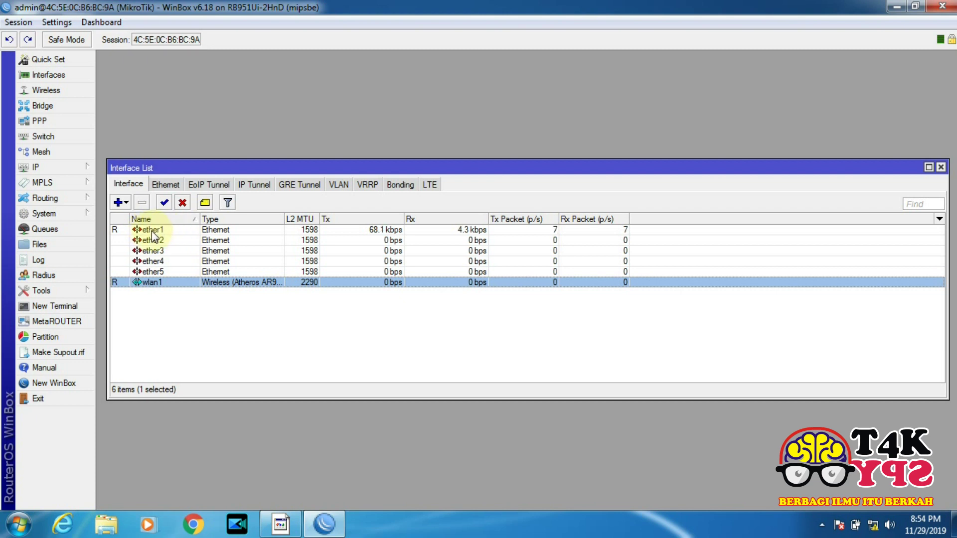
Add address 192.168.1.4/24 on ether1, save it, and open the DHCP Client list
{"action": "left_click", "coordinate": [60, 168]}
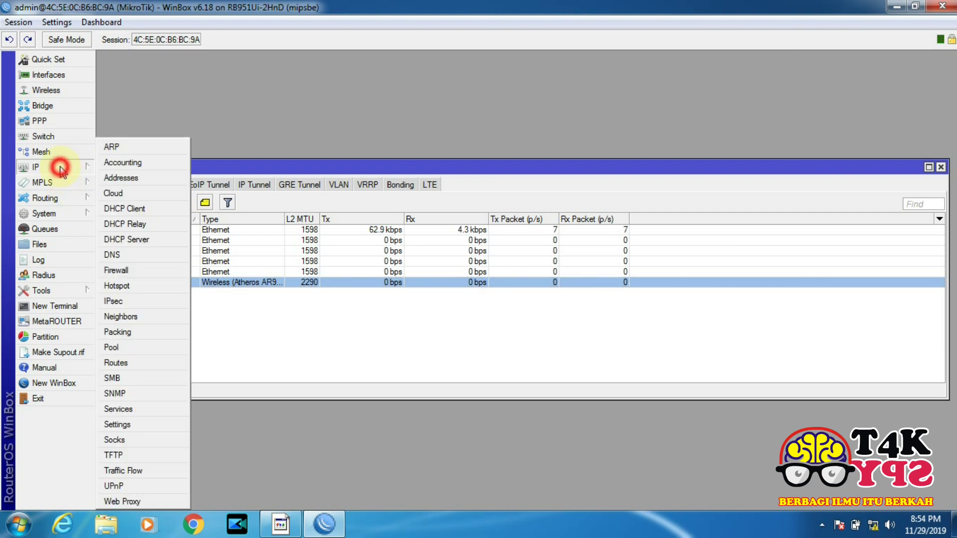
{"action": "left_click", "coordinate": [128, 162]}
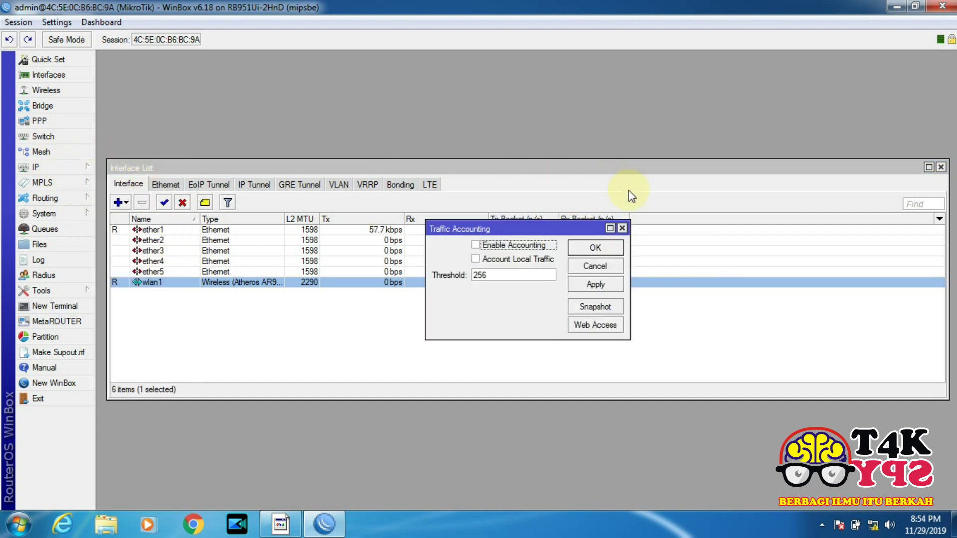
{"action": "left_click", "coordinate": [622, 229]}
{"action": "left_click", "coordinate": [41, 169]}
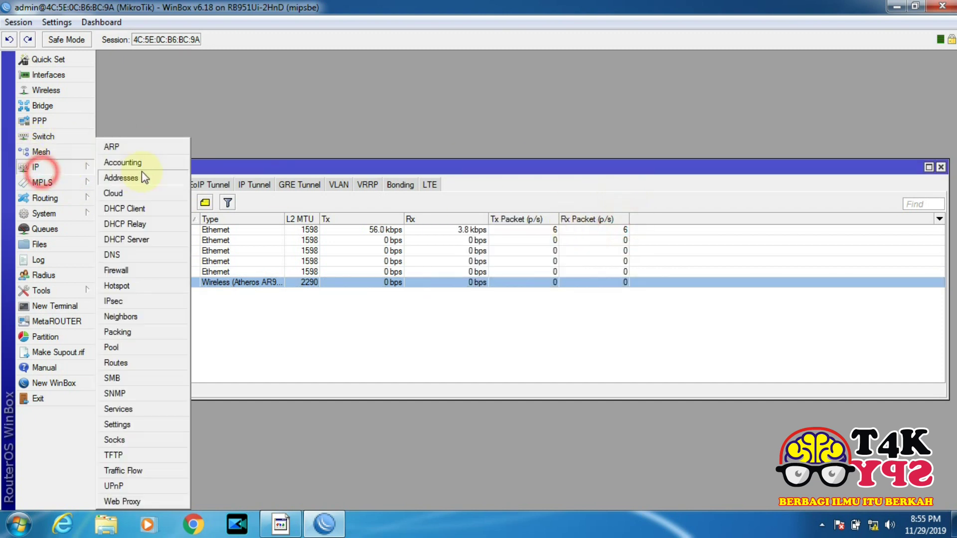
{"action": "left_click", "coordinate": [142, 174]}
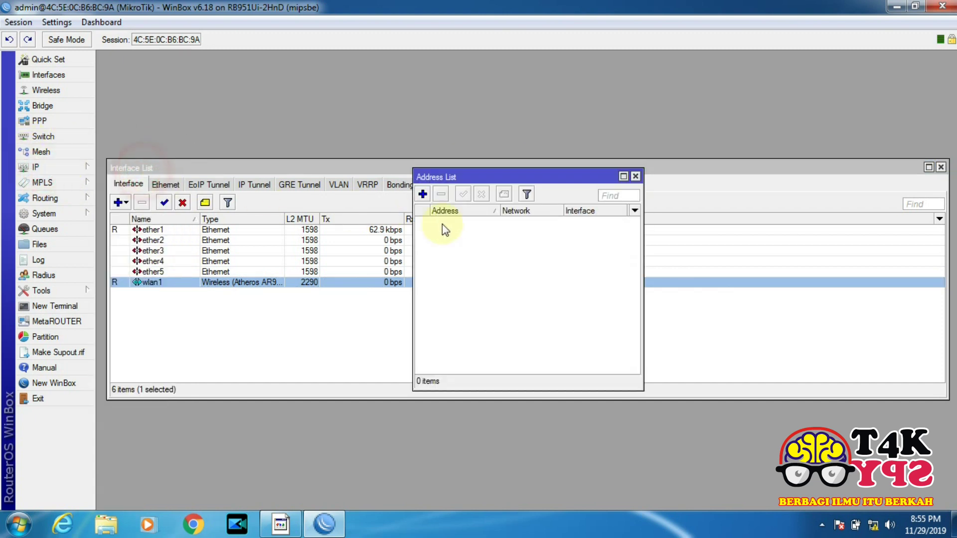
{"action": "left_click", "coordinate": [422, 196]}
{"action": "type", "text": "1"}
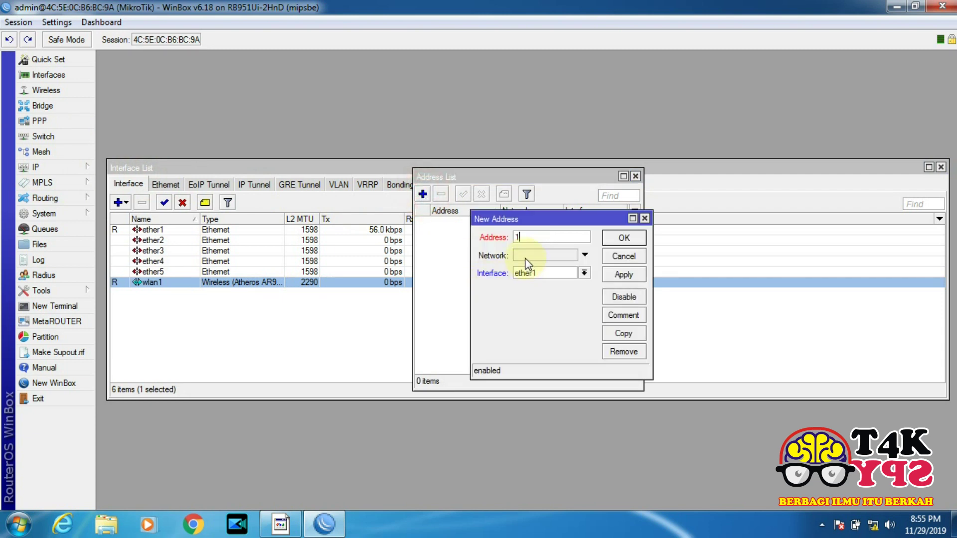
{"action": "type", "text": "92.168.1.4/24"}
{"action": "left_click", "coordinate": [629, 276]}
{"action": "left_click", "coordinate": [630, 237]}
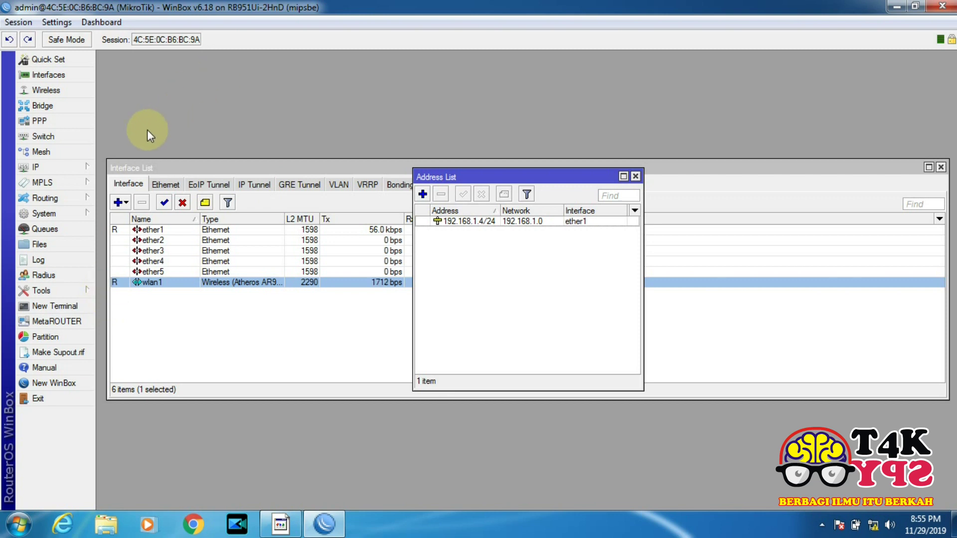
{"action": "left_click", "coordinate": [75, 167]}
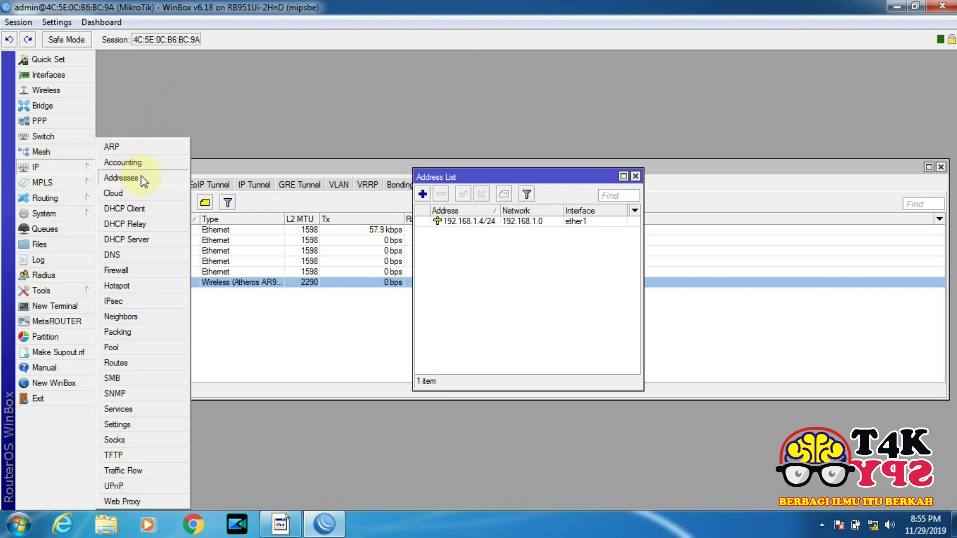
{"action": "left_click", "coordinate": [140, 212]}
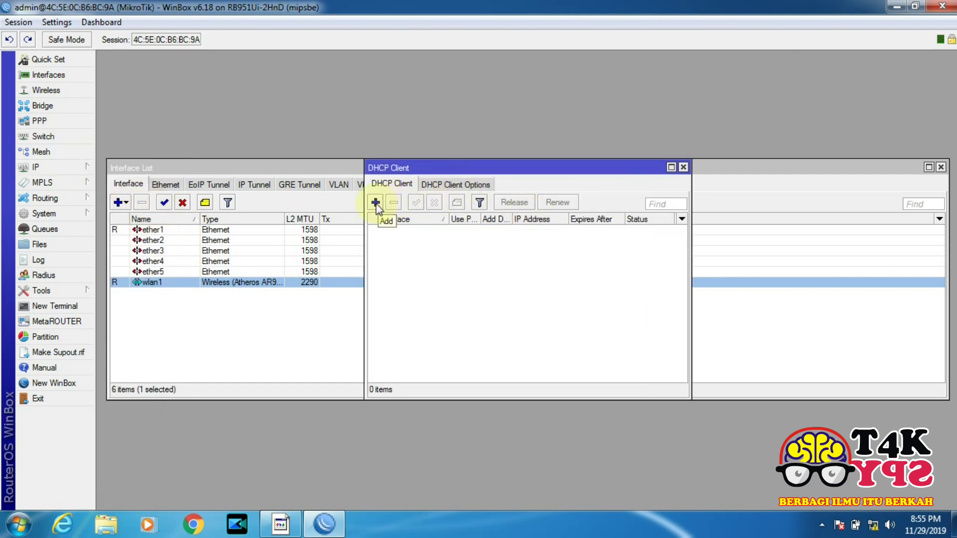
Add a DHCP client on wlan1 with peer DNS and NTP enabled, and save it
{"action": "left_click", "coordinate": [375, 203]}
{"action": "left_click", "coordinate": [573, 207]}
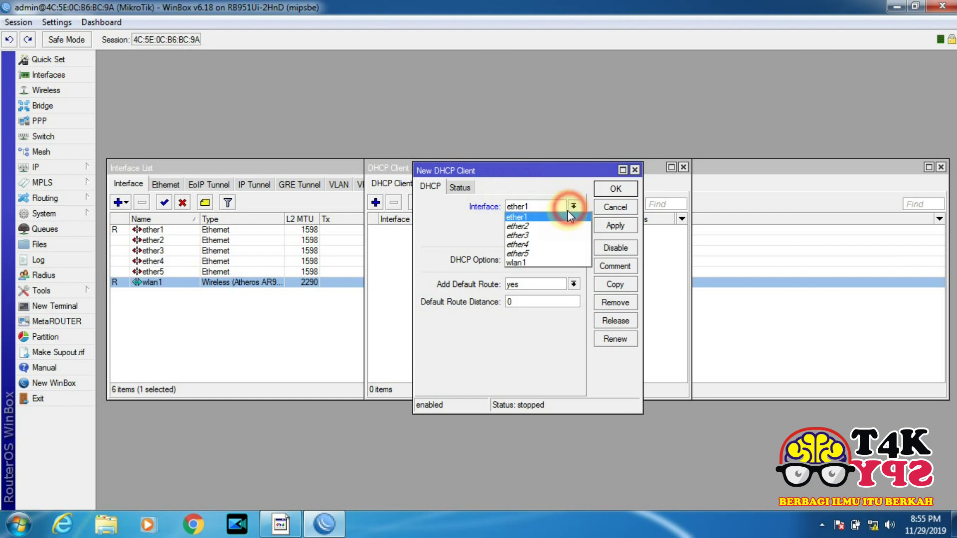
{"action": "left_click", "coordinate": [546, 266]}
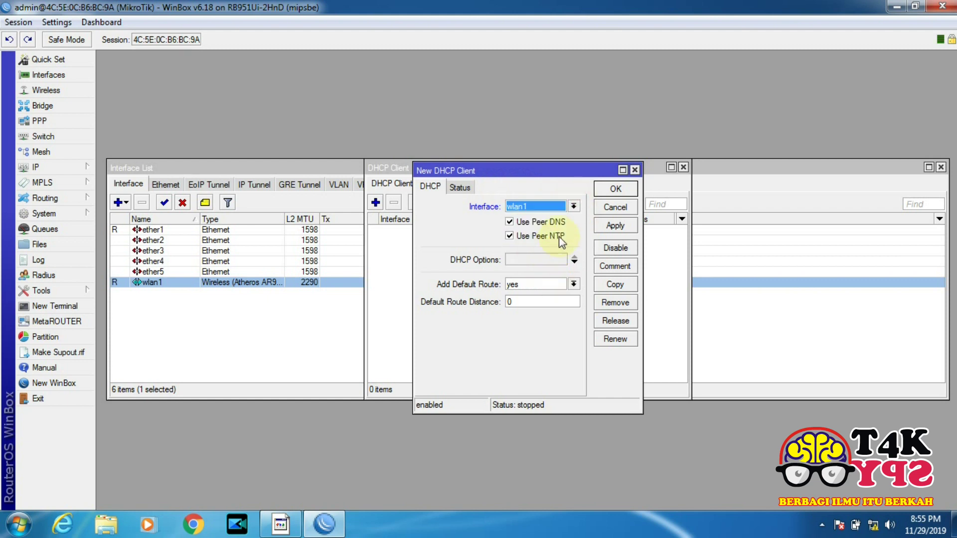
{"action": "left_click", "coordinate": [613, 228]}
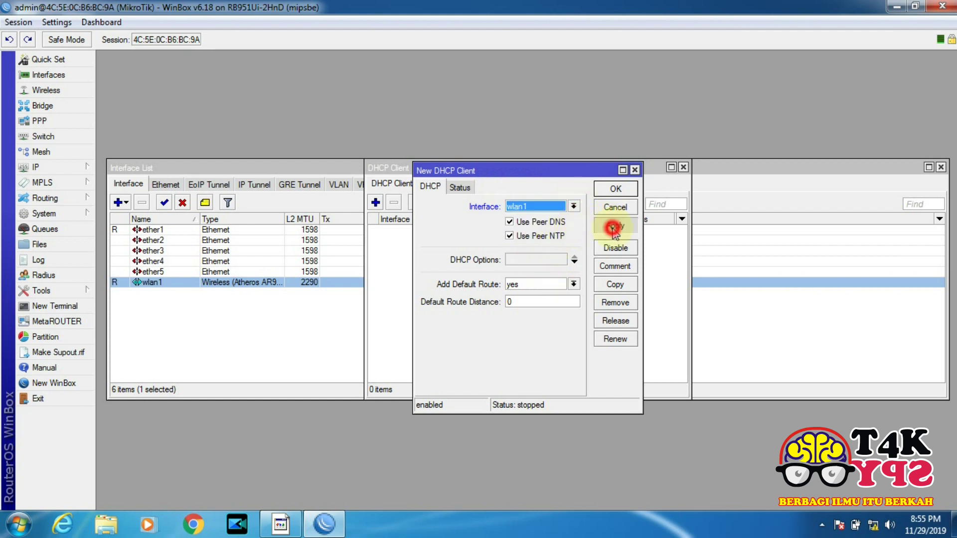
{"action": "left_click", "coordinate": [616, 188]}
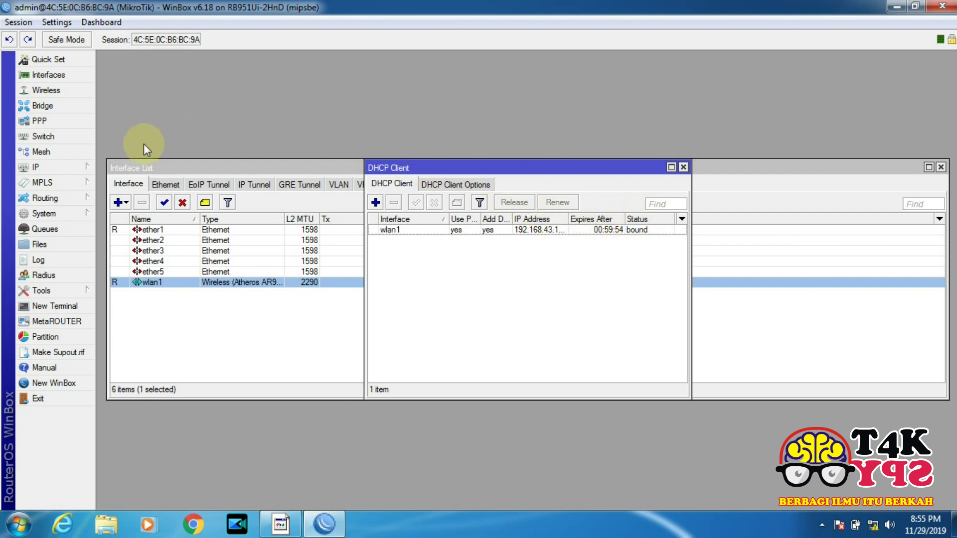
{"action": "left_click", "coordinate": [78, 165]}
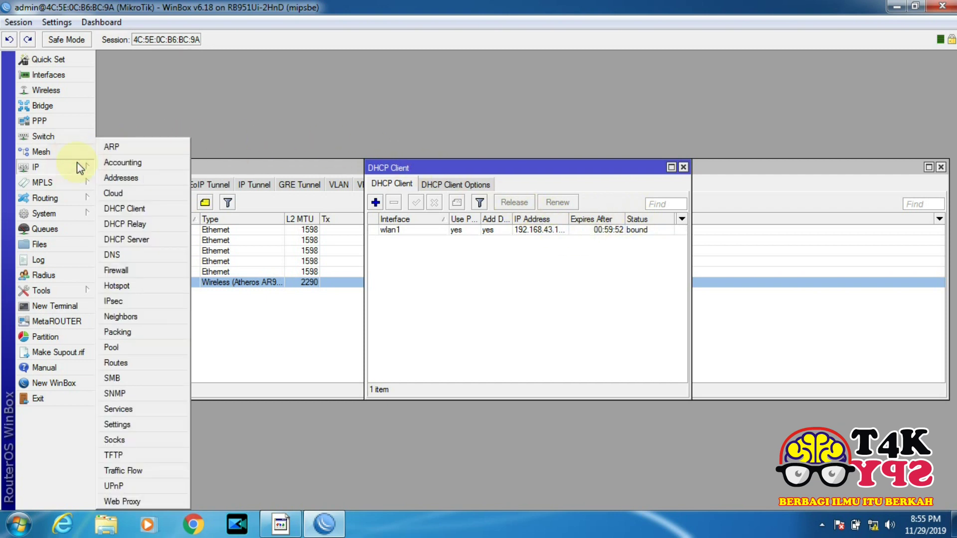
Check DNS settings showing dynamic server 192.168.43.1, then return to the Interface List
{"action": "left_click", "coordinate": [154, 256]}
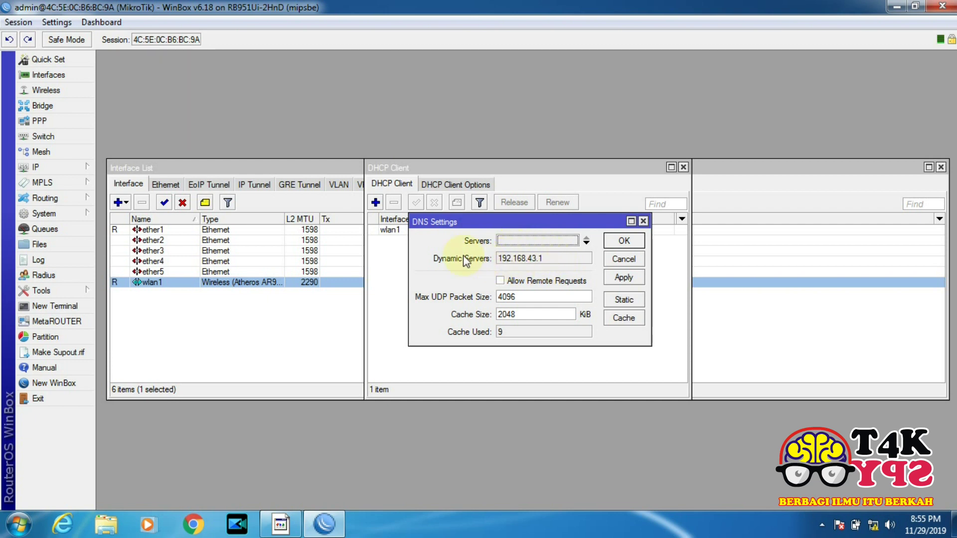
{"action": "left_click", "coordinate": [69, 166]}
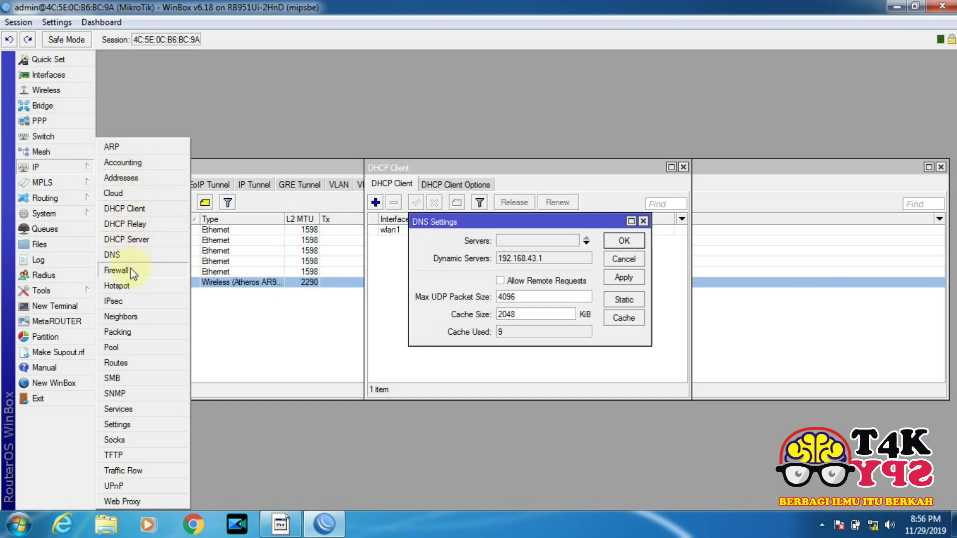
{"action": "left_click", "coordinate": [49, 74]}
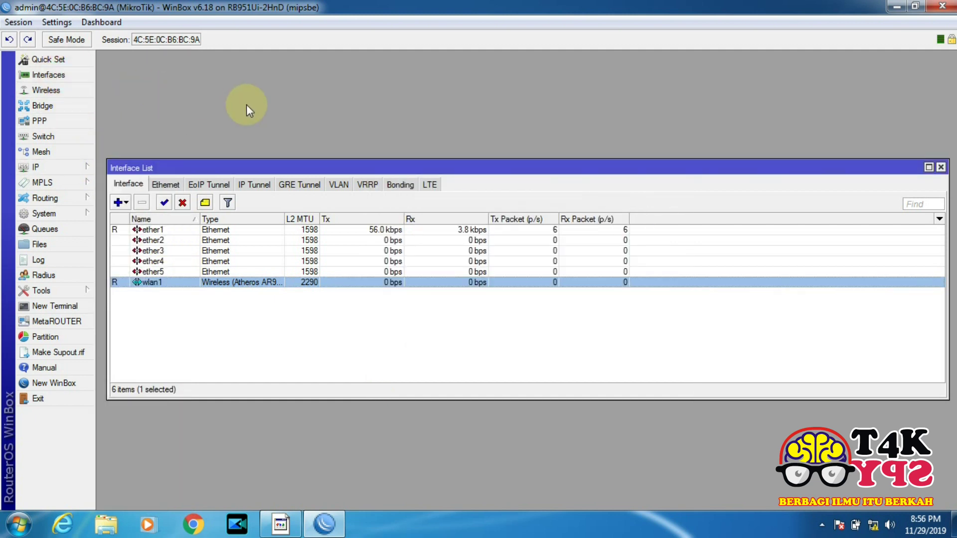
Review the IP address list, then tick Allow Remote Requests in DNS settings and save
{"action": "left_click", "coordinate": [67, 167]}
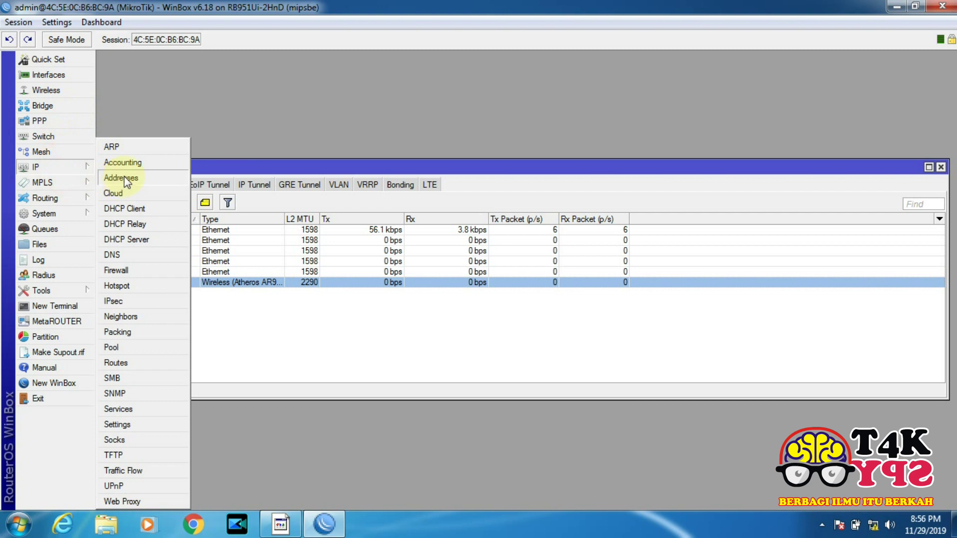
{"action": "left_click", "coordinate": [126, 177]}
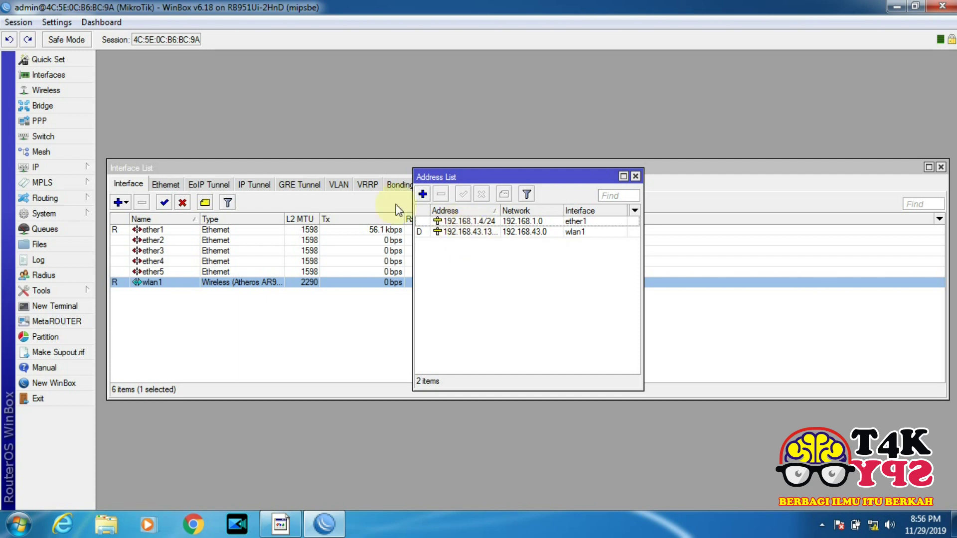
{"action": "left_click", "coordinate": [40, 167]}
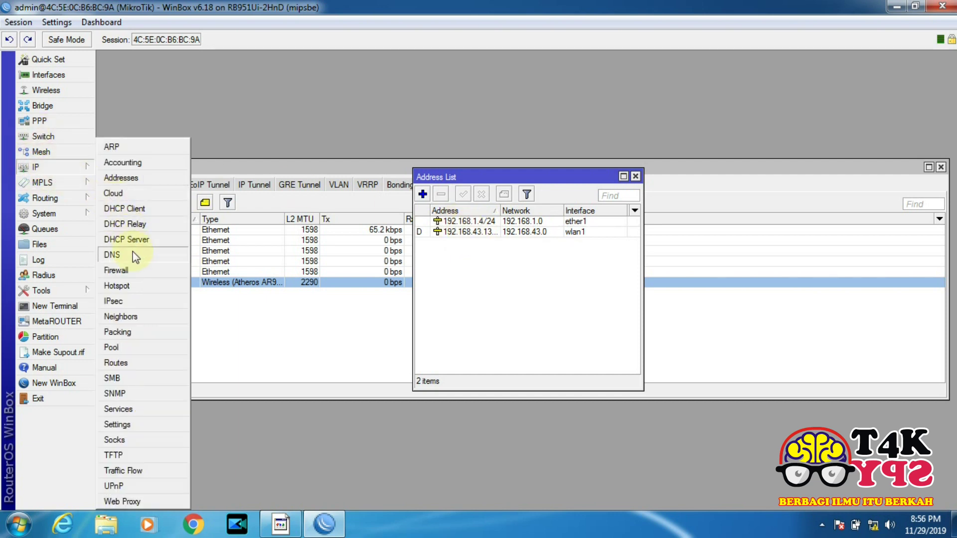
{"action": "left_click", "coordinate": [114, 254]}
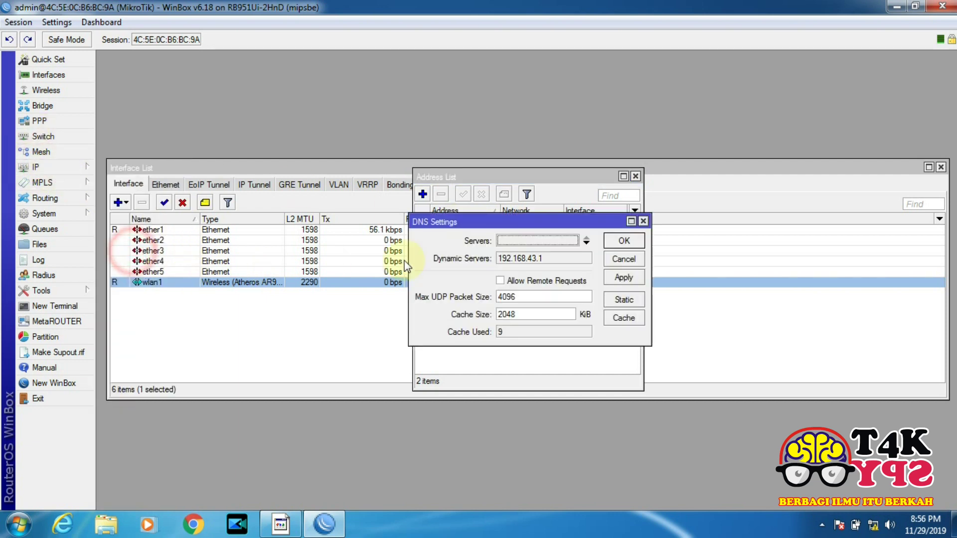
{"action": "left_click", "coordinate": [500, 280]}
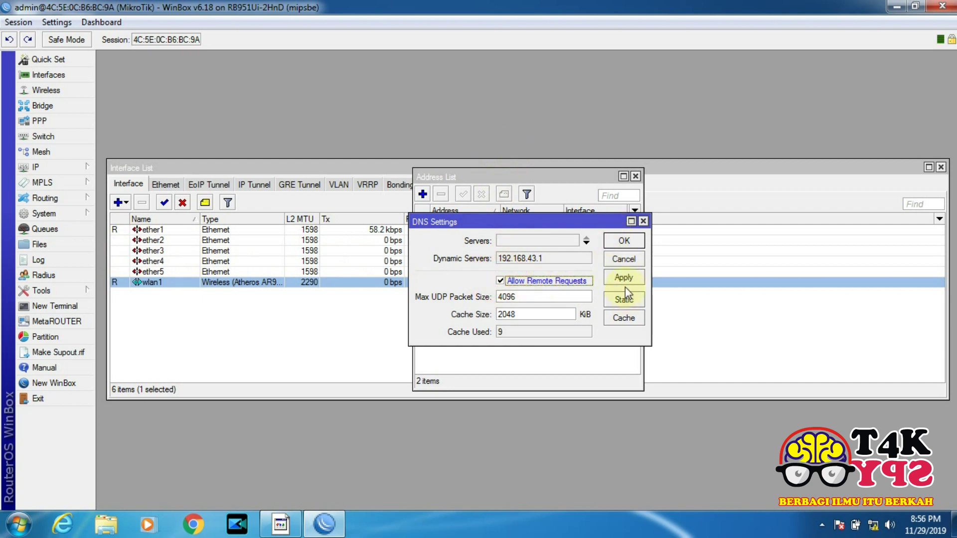
{"action": "left_click", "coordinate": [624, 241]}
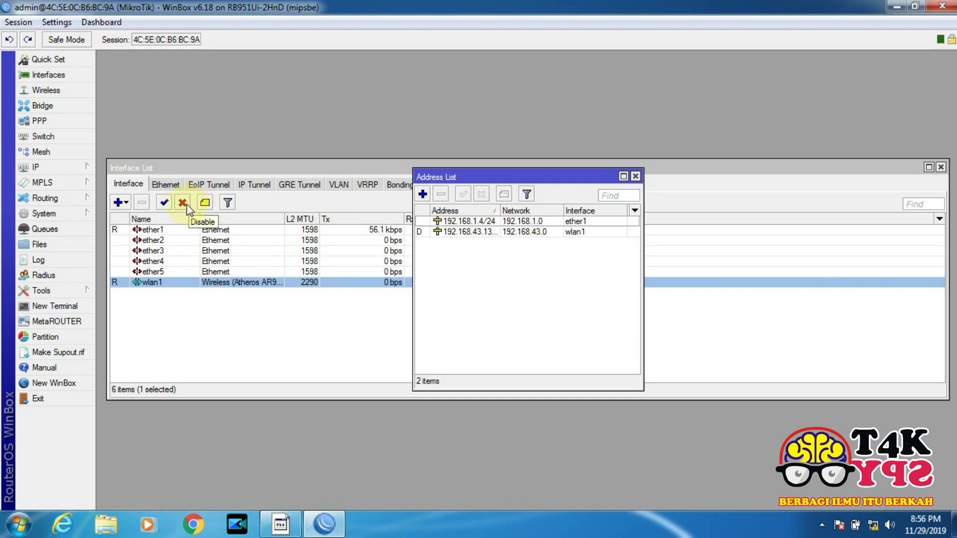
{"action": "left_click", "coordinate": [80, 168]}
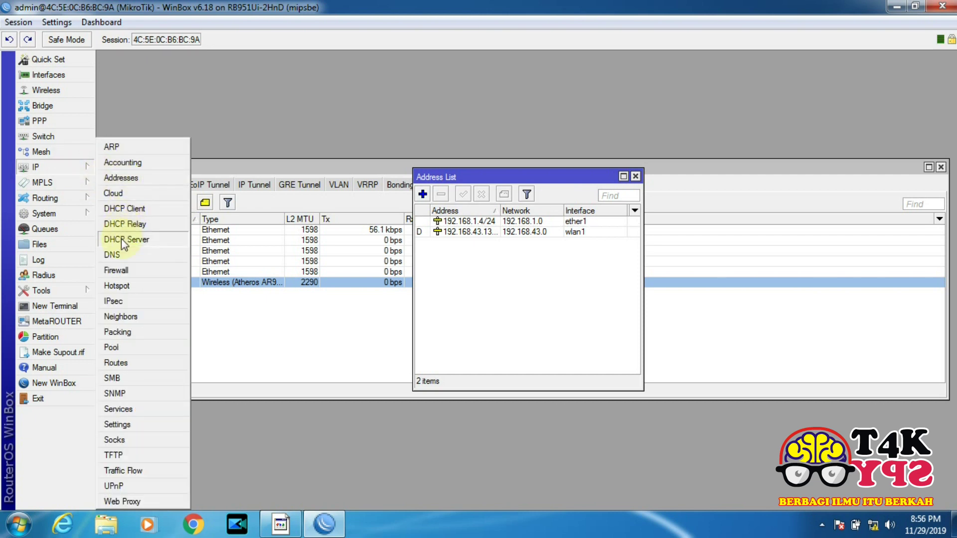
Run DHCP Setup on ether1, accepting gateway 192.168.1.4, DNS 192.168.43.1 and the default pool and lease
{"action": "left_click", "coordinate": [122, 238]}
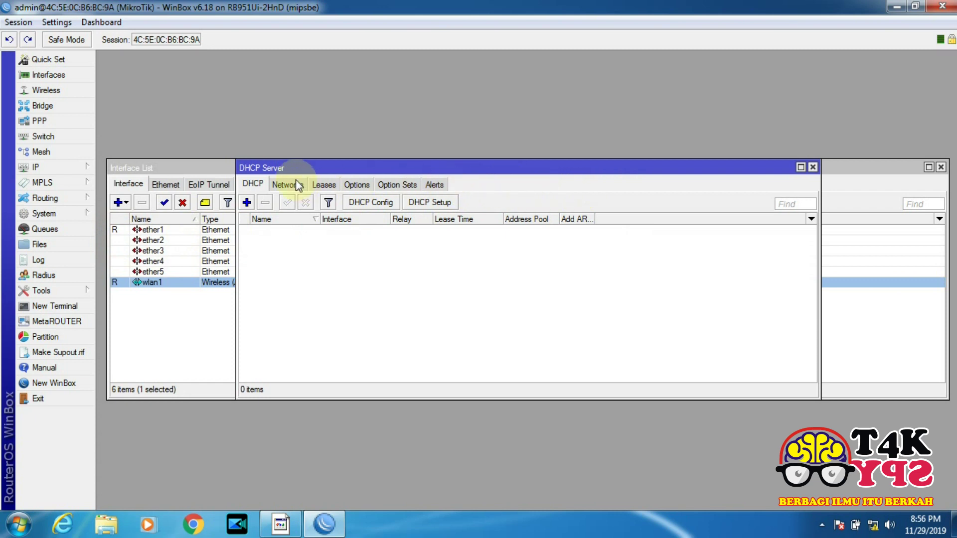
{"action": "left_click", "coordinate": [426, 203]}
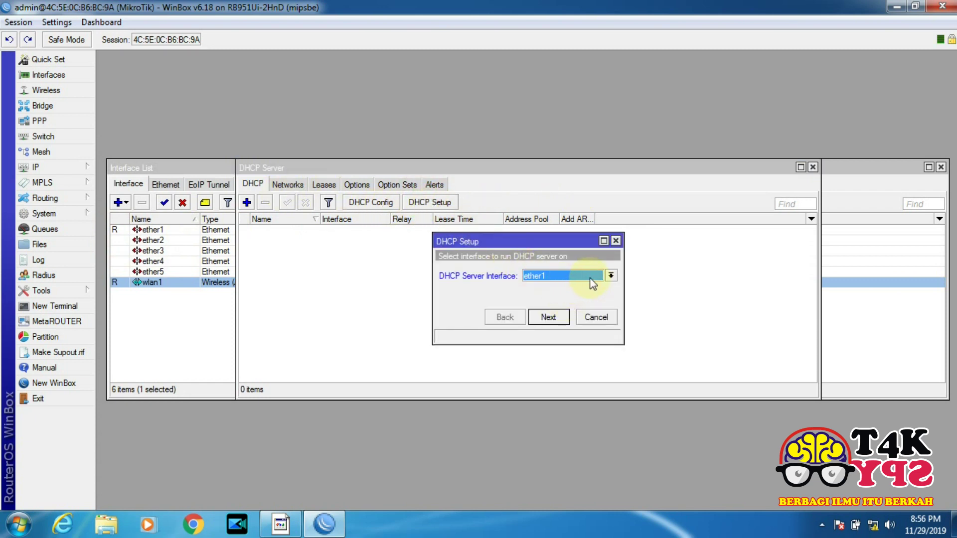
{"action": "left_click", "coordinate": [553, 317]}
{"action": "left_click", "coordinate": [553, 316]}
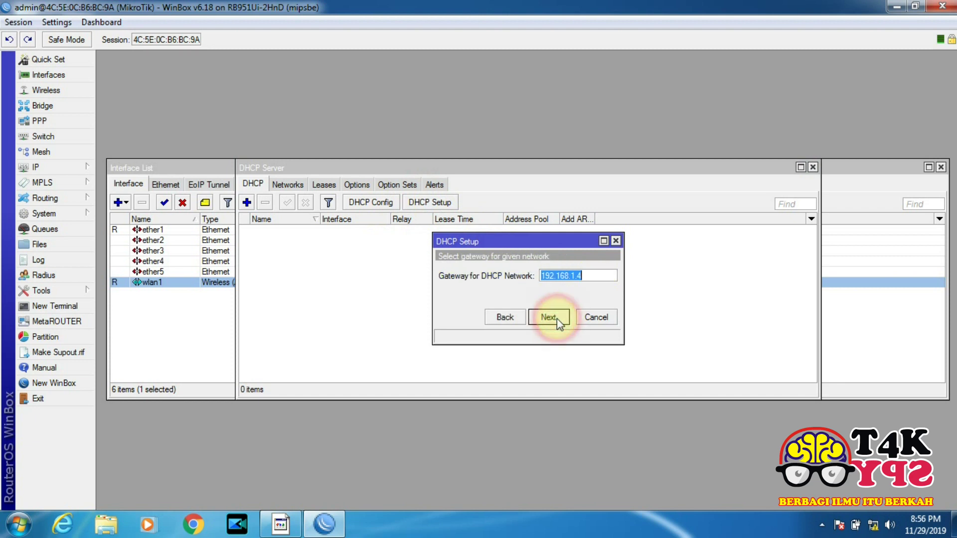
{"action": "left_click", "coordinate": [551, 317]}
{"action": "left_click", "coordinate": [551, 317]}
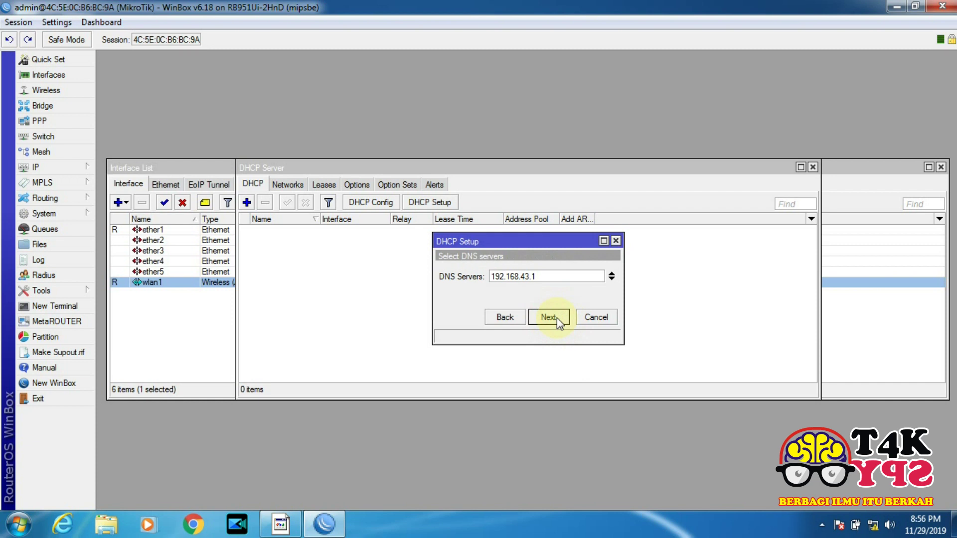
{"action": "left_click", "coordinate": [550, 317]}
{"action": "left_click", "coordinate": [551, 317]}
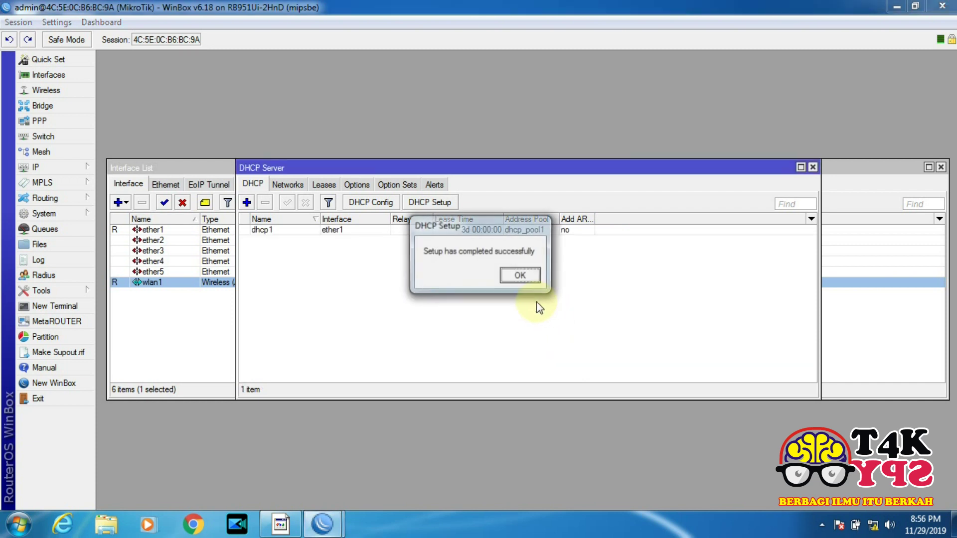
{"action": "left_click", "coordinate": [521, 276]}
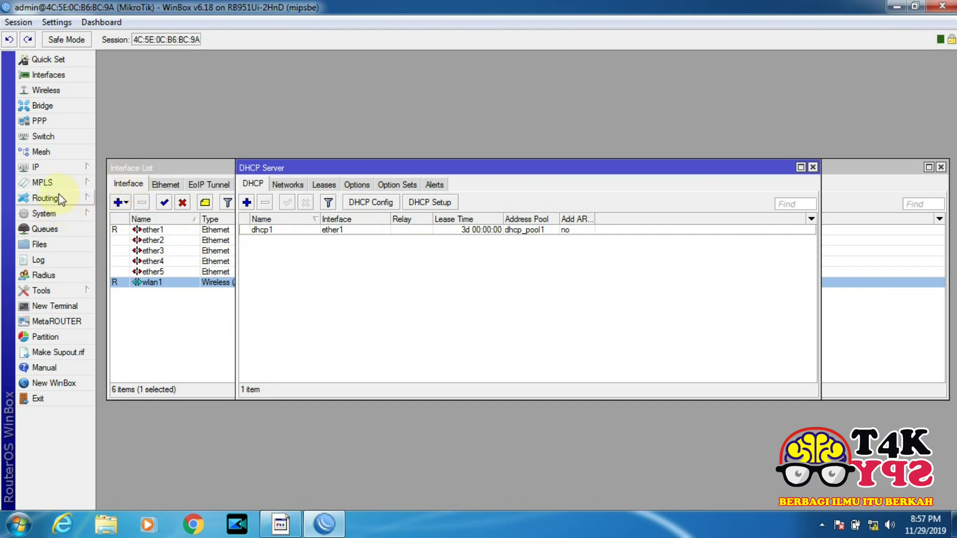
Create a new firewall NAT rule with Out. Interface set to wlan1
{"action": "left_click", "coordinate": [57, 168]}
{"action": "left_click", "coordinate": [120, 270]}
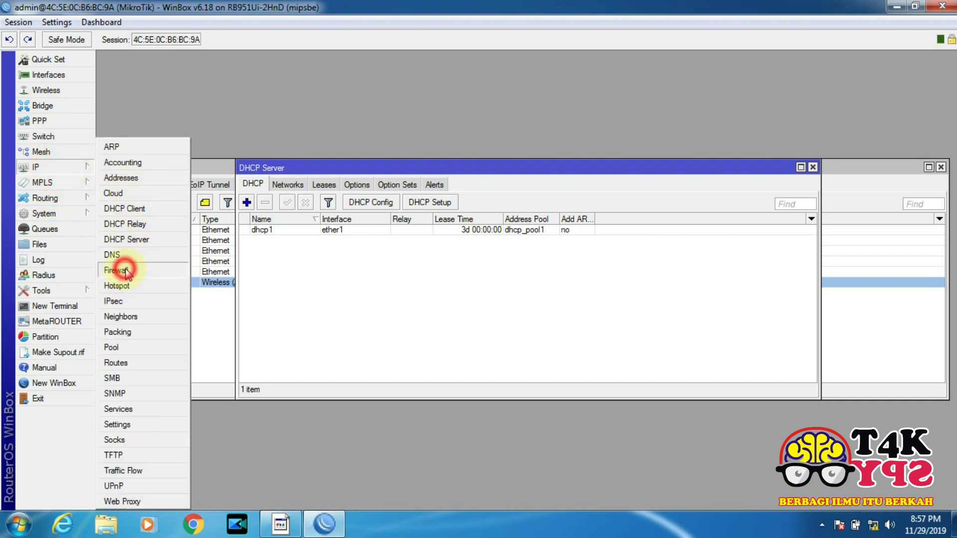
{"action": "left_click", "coordinate": [344, 184]}
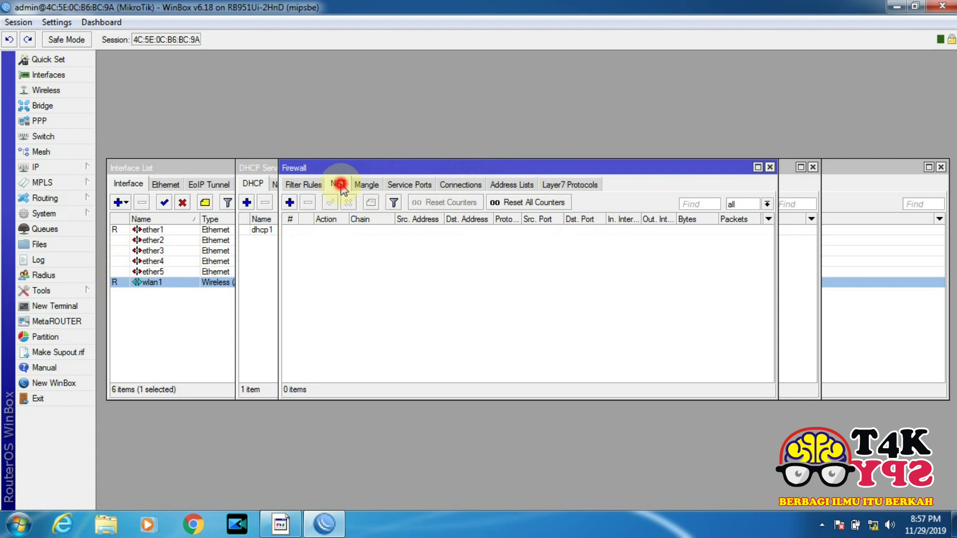
{"action": "left_click", "coordinate": [290, 203]}
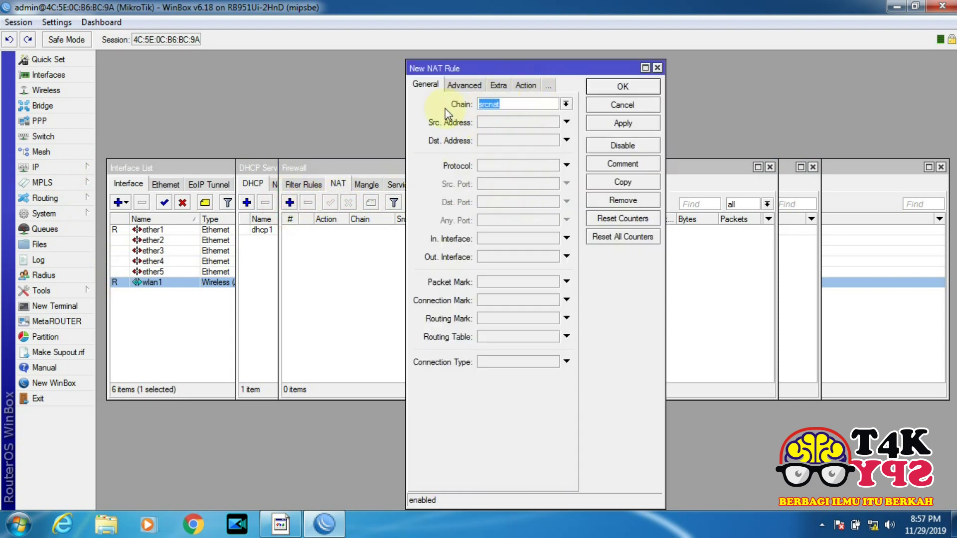
{"action": "left_click", "coordinate": [566, 257]}
{"action": "left_click", "coordinate": [553, 257]}
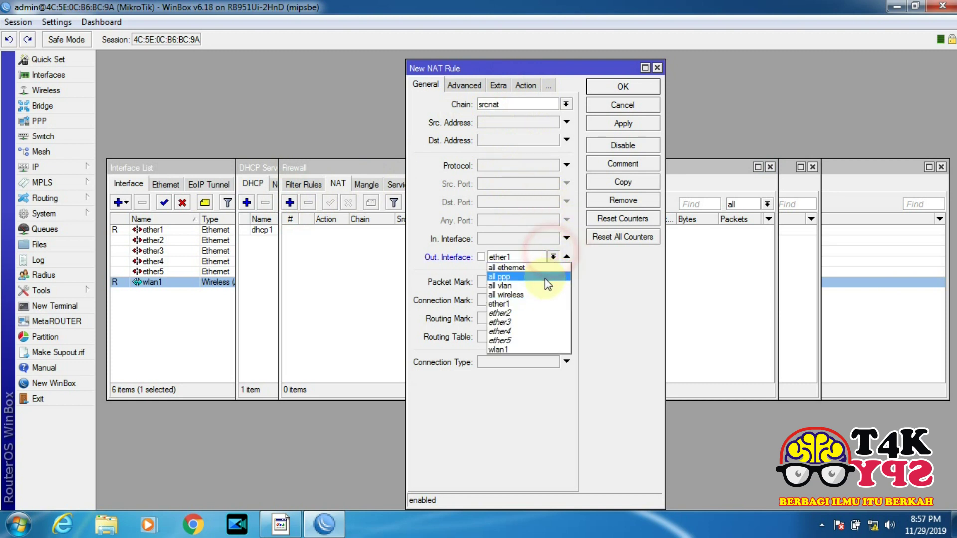
{"action": "left_click", "coordinate": [540, 349]}
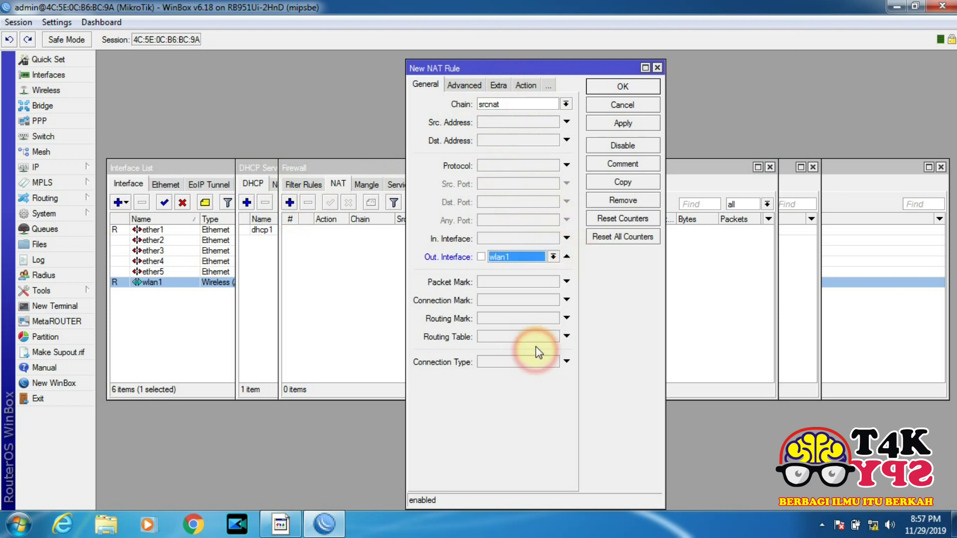
Set the NAT rule's action to masquerade and save it
{"action": "left_click", "coordinate": [525, 86]}
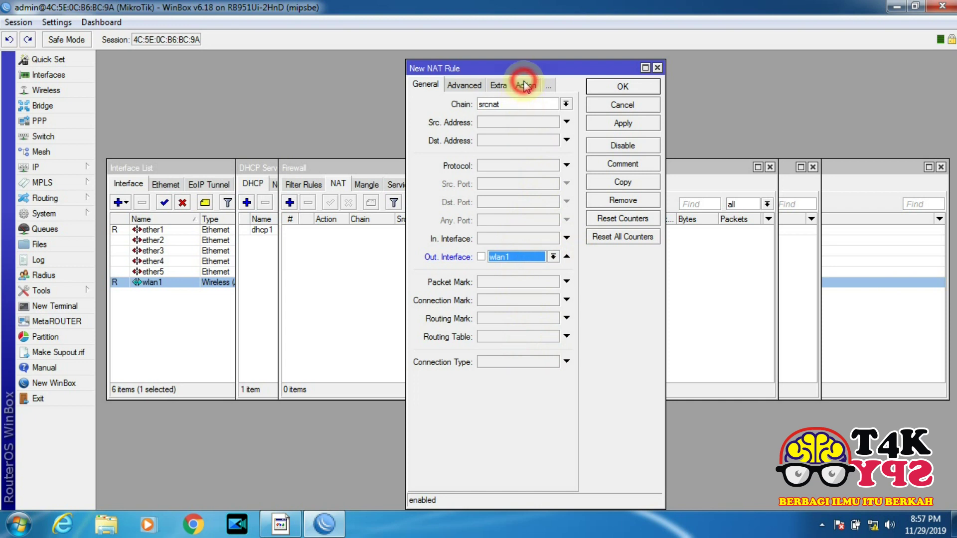
{"action": "left_click", "coordinate": [565, 104]}
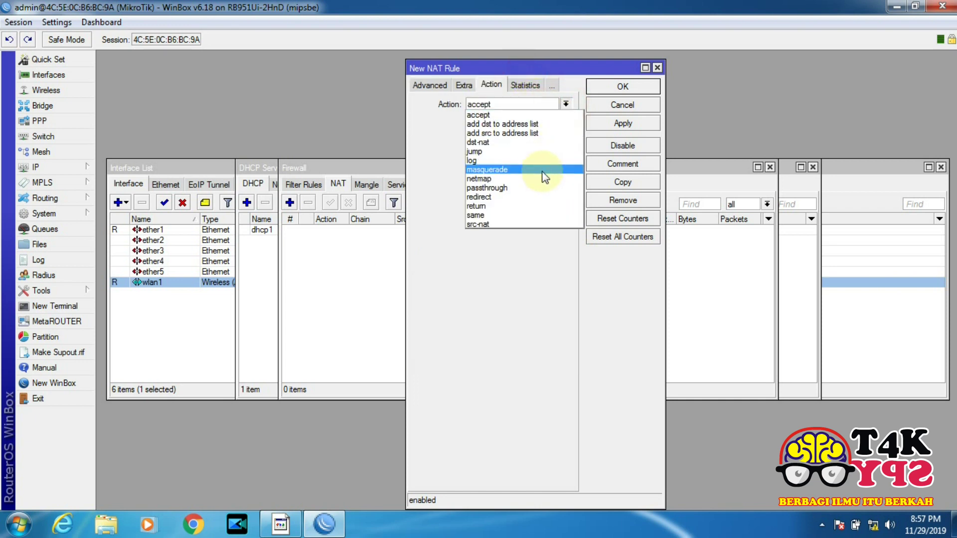
{"action": "left_click", "coordinate": [546, 178]}
{"action": "left_click", "coordinate": [627, 123]}
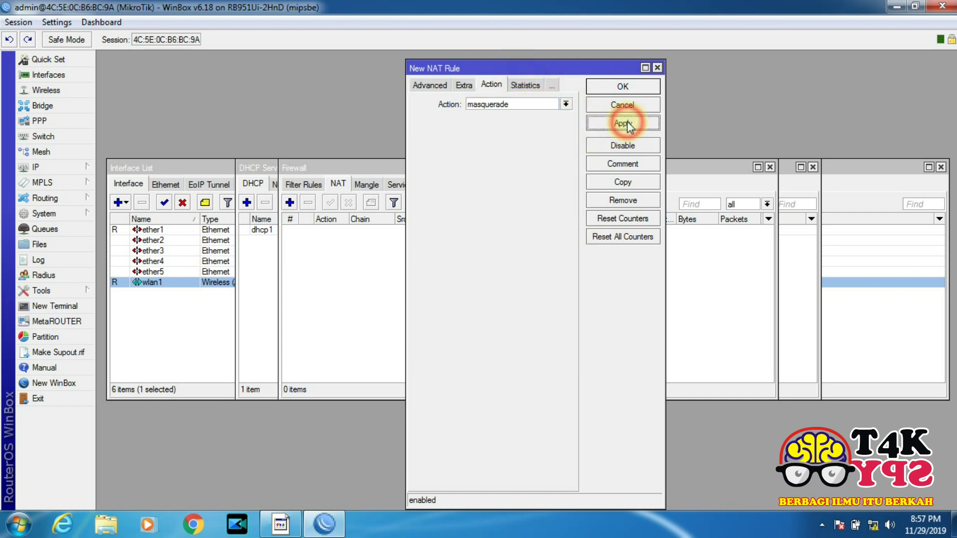
{"action": "left_click", "coordinate": [626, 87]}
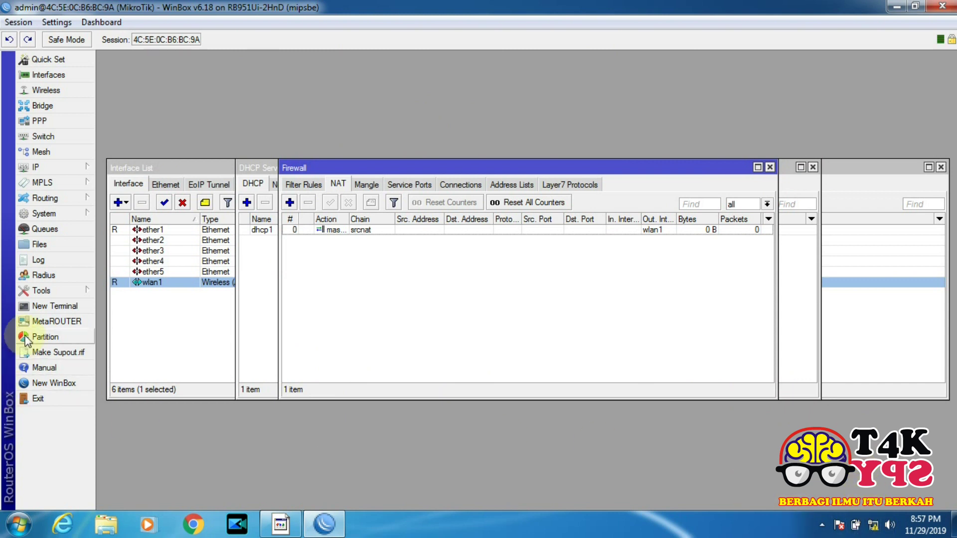
{"action": "left_click", "coordinate": [65, 301]}
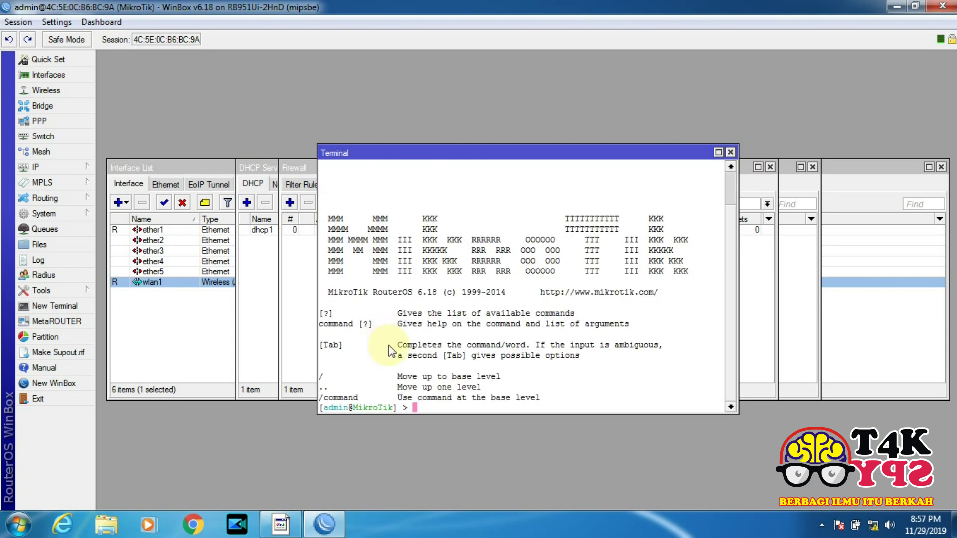
{"action": "type", "text": "ping www.google.com"}
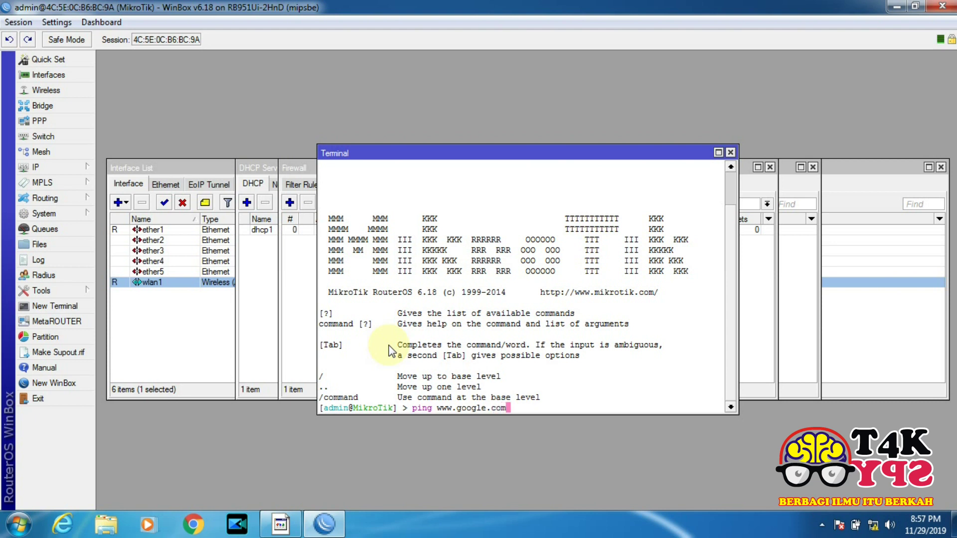
{"action": "key", "text": "Return"}
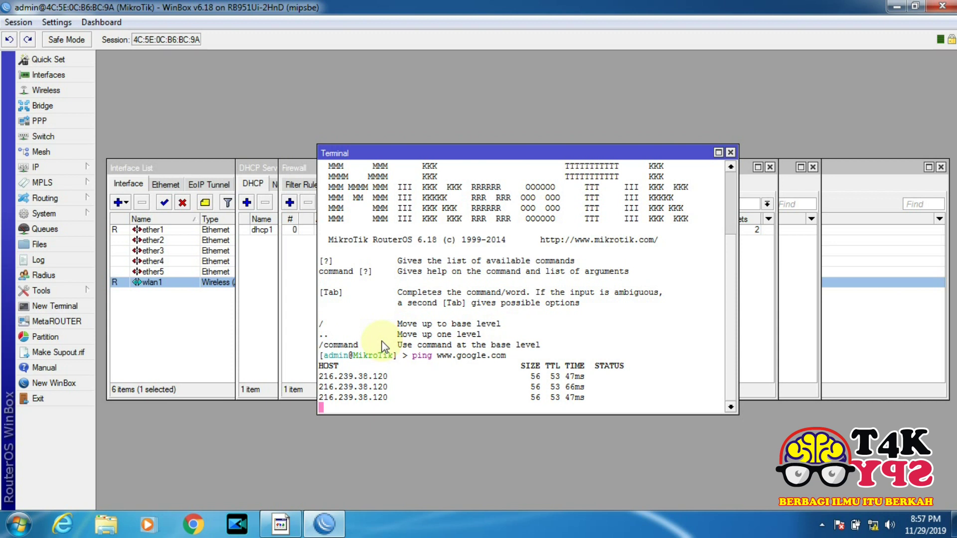
{"action": "key", "text": "ctrl+c"}
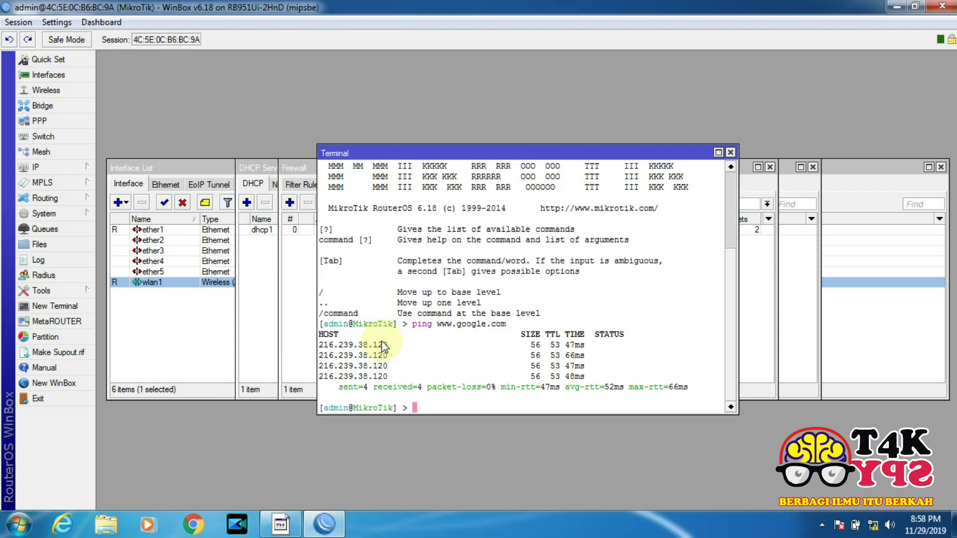
{"action": "key", "text": "Up"}
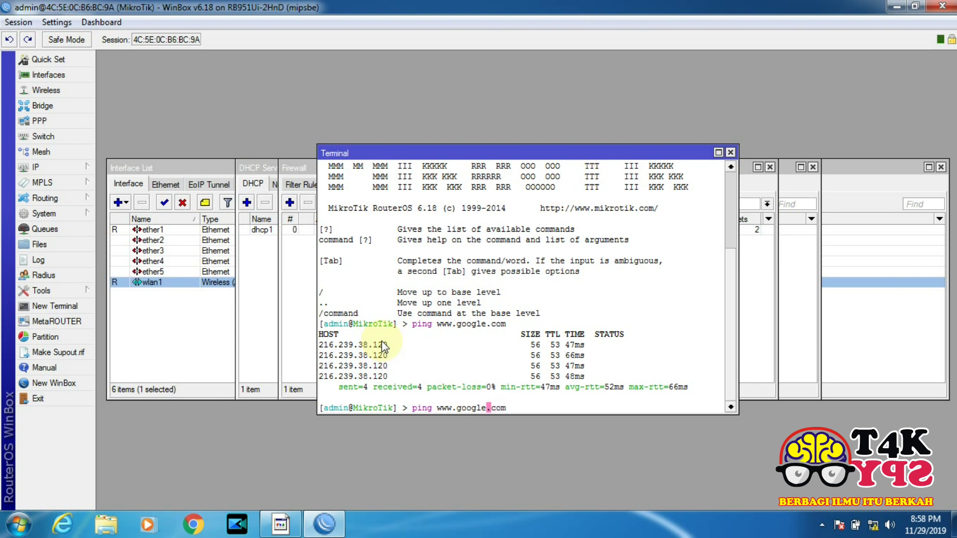
{"action": "key", "text": "BackSpace"}
{"action": "key", "text": "BackSpace"}
{"action": "key", "text": "BackSpace"}
{"action": "key", "text": "Return"}
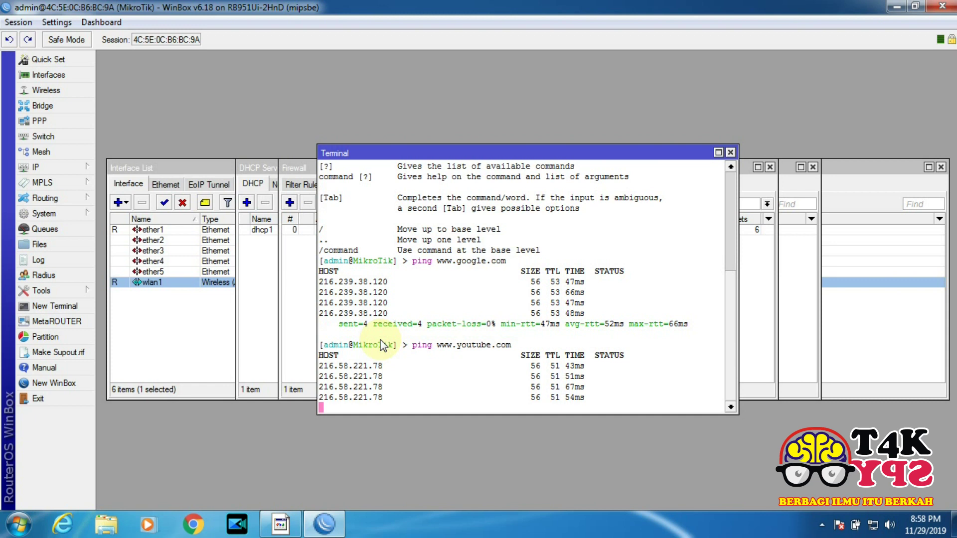
{"action": "key", "text": "ctrl+c"}
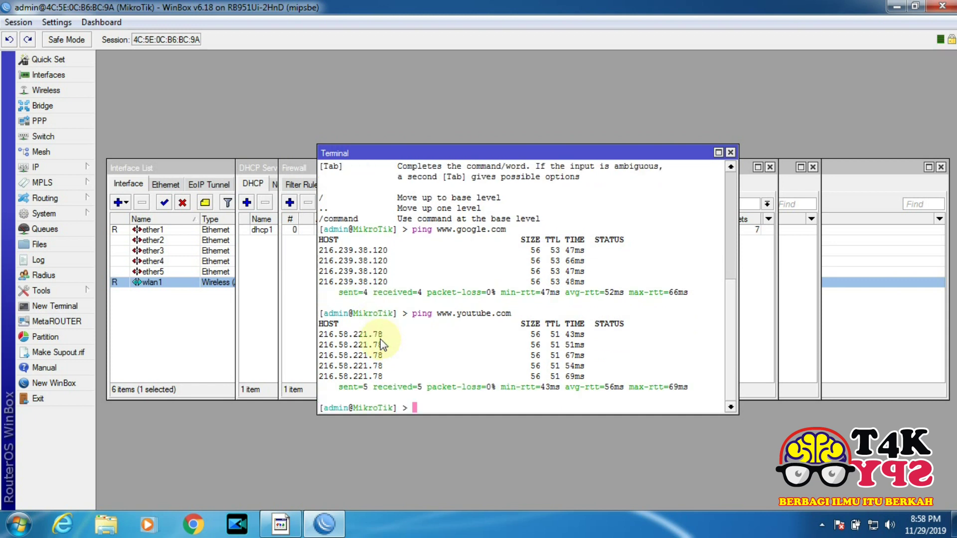
{"action": "left_click", "coordinate": [193, 523]}
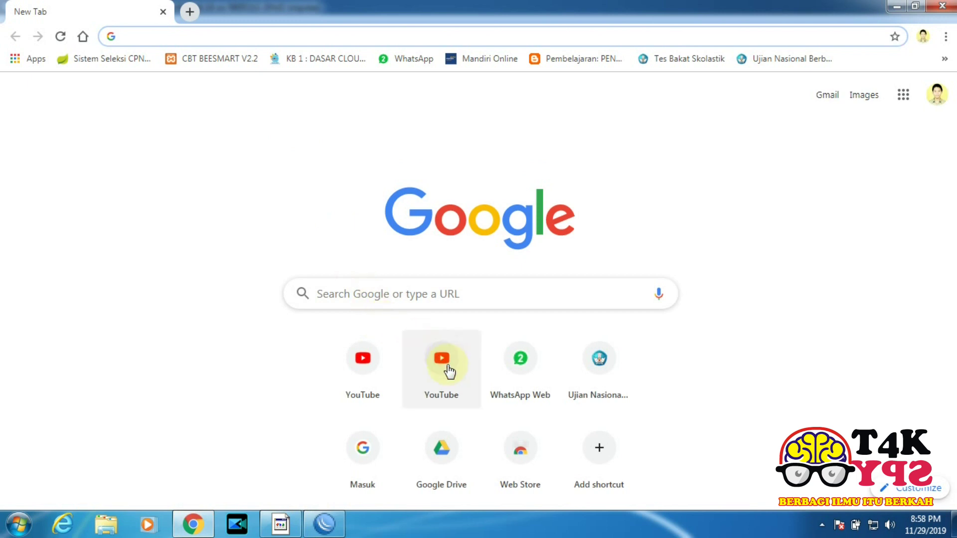
Load youtube.com from Chrome's New Tab YouTube shortcut tile
{"action": "left_click", "coordinate": [373, 372]}
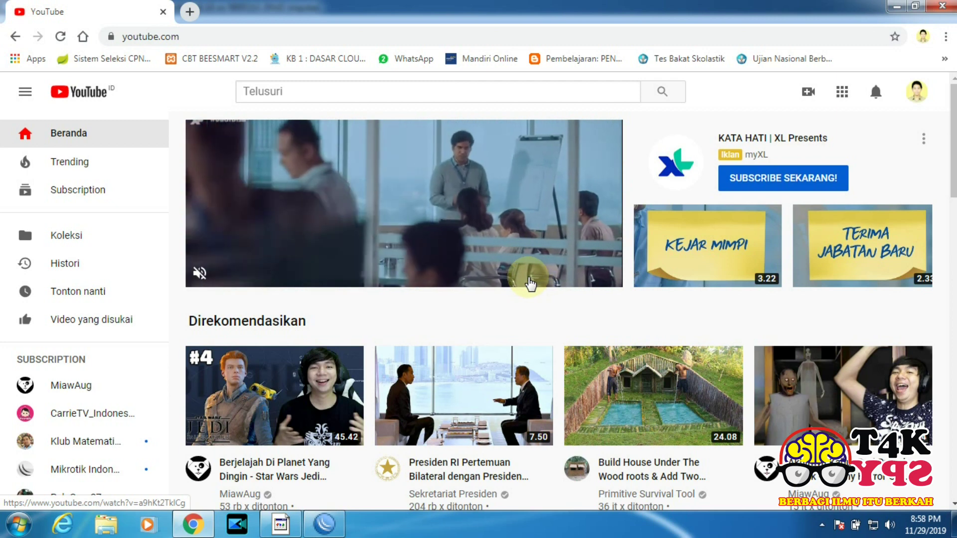
{"action": "mouse_move", "coordinate": [573, 379]}
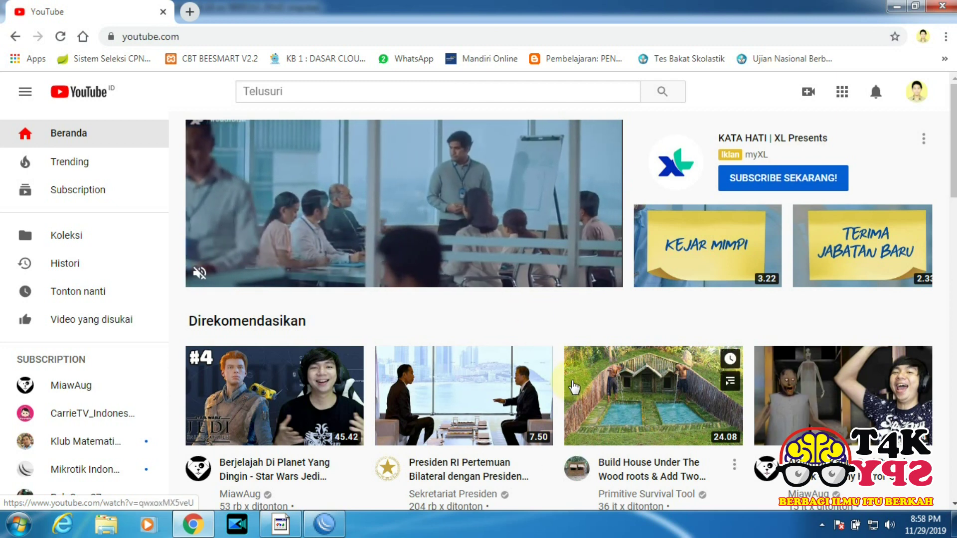